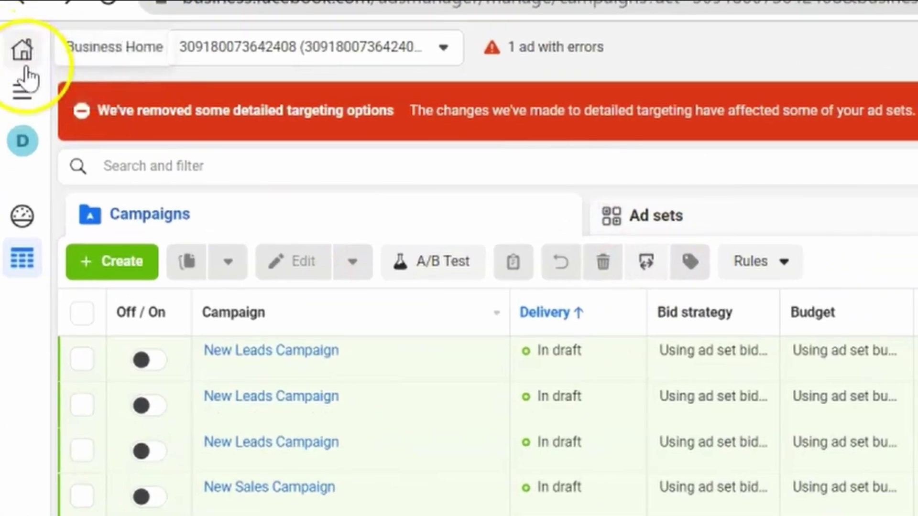
- Open the All tools panel from the hamburger menu in the left sidebar
click(22, 90)
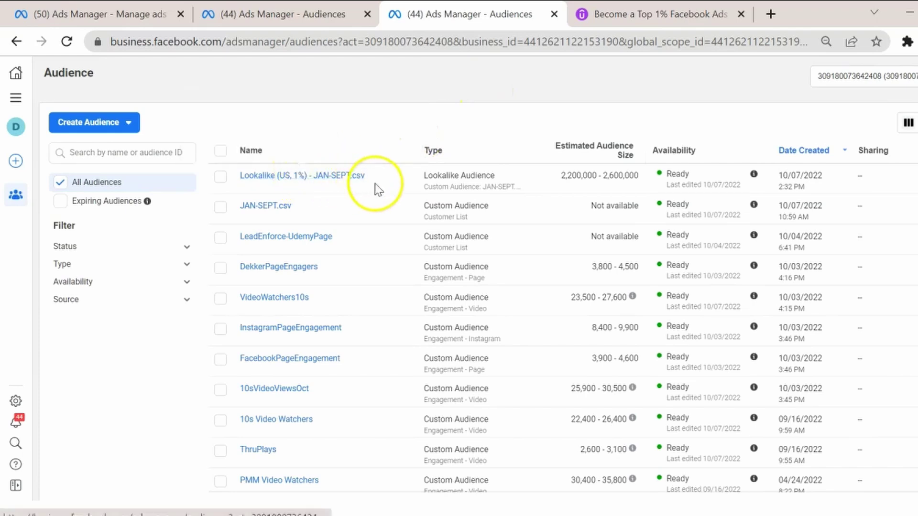
- Review the saved audiences list, including the Lookalike (US, 1%) - JAN-SEPT.csv audience
mouse_move(360, 182)
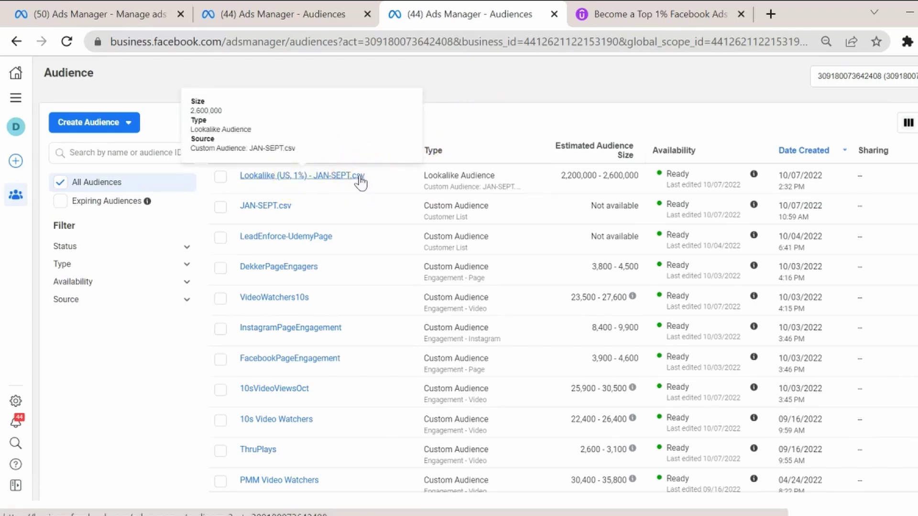
mouse_move(276, 211)
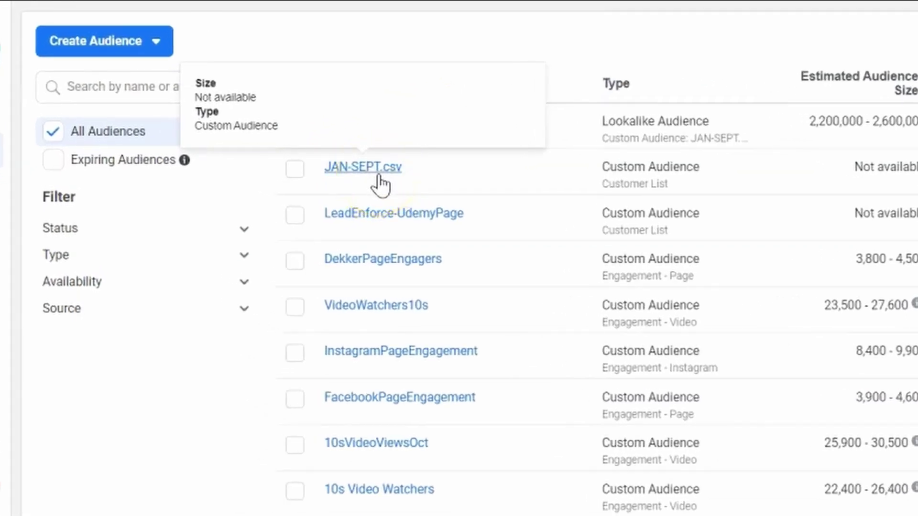
mouse_move(417, 230)
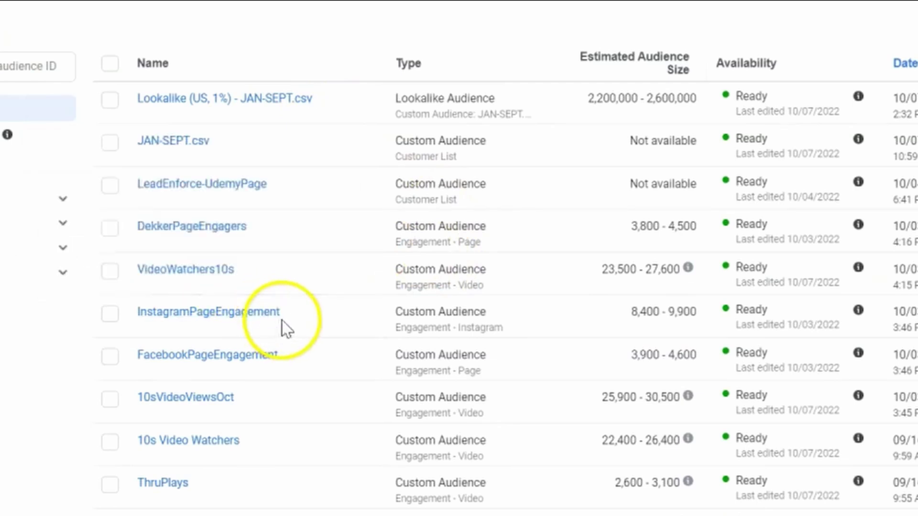
mouse_move(264, 326)
mouse_move(261, 365)
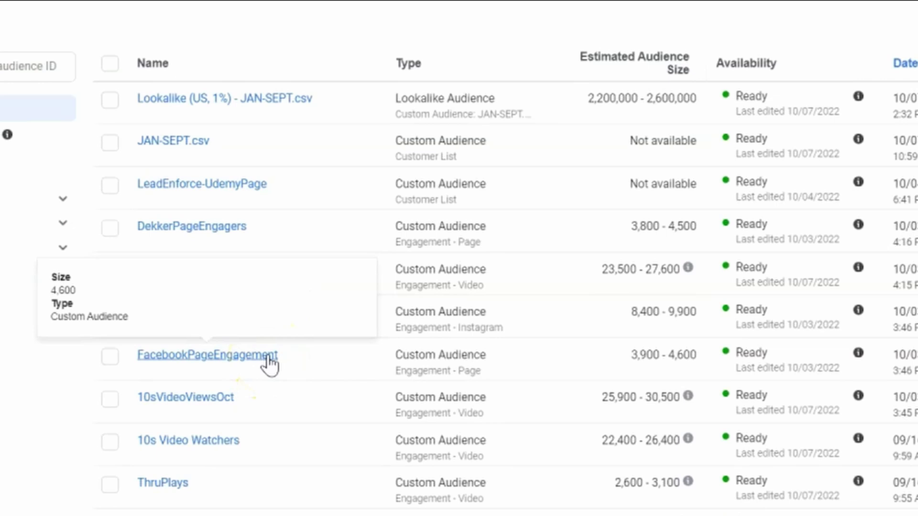
scroll(209, 500, down, 3)
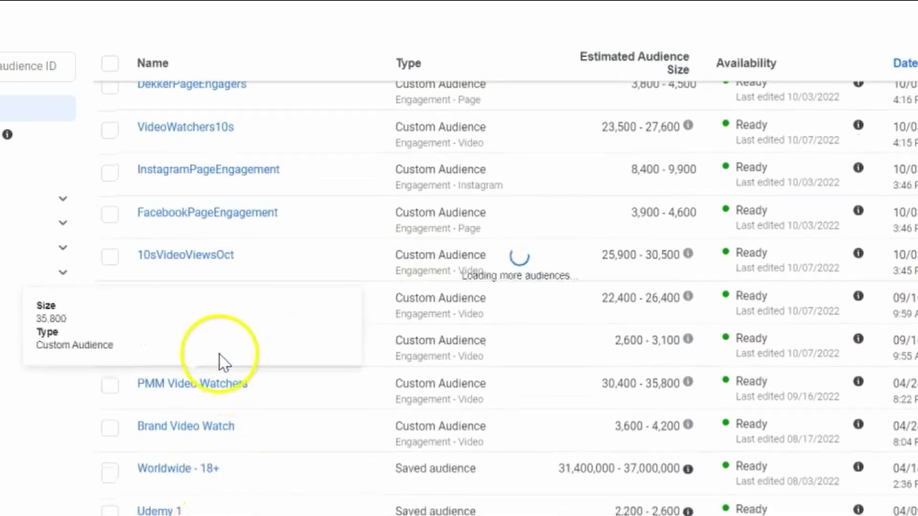
scroll(473, 315, down, 2)
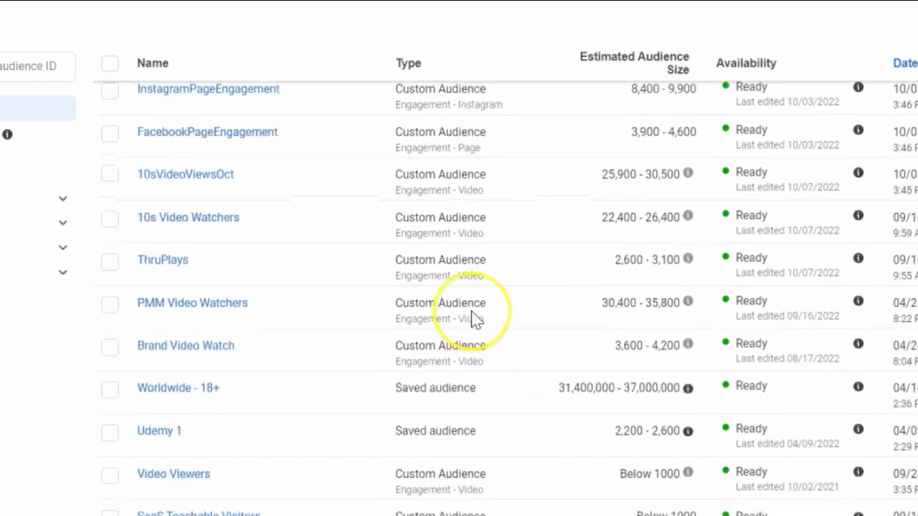
scroll(429, 289, up, 5)
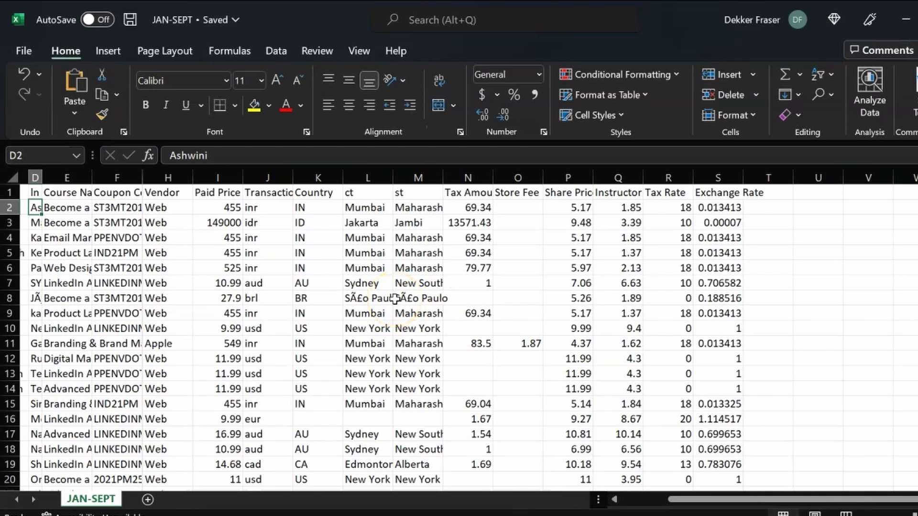
- Inspect the fn and ln name column headers in the JAN-SEPT sheet
scroll(287, 243, left, 3)
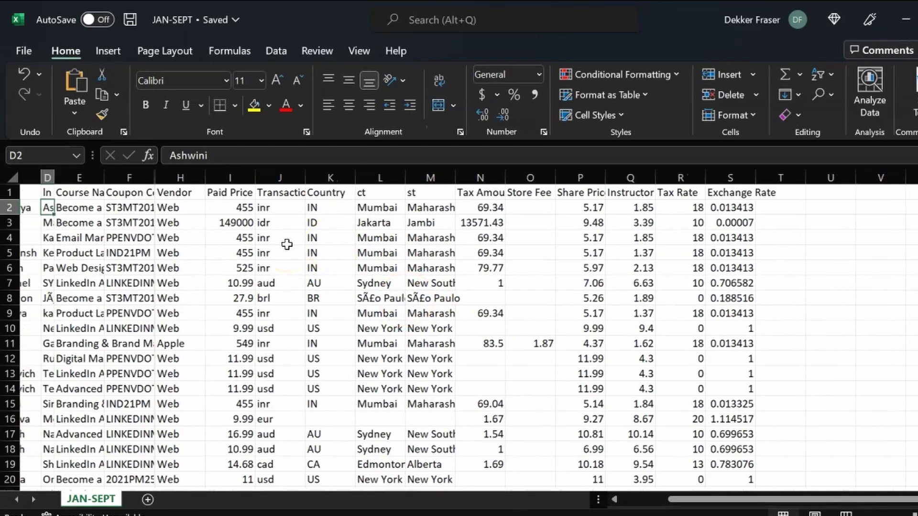
scroll(292, 242, left, 2)
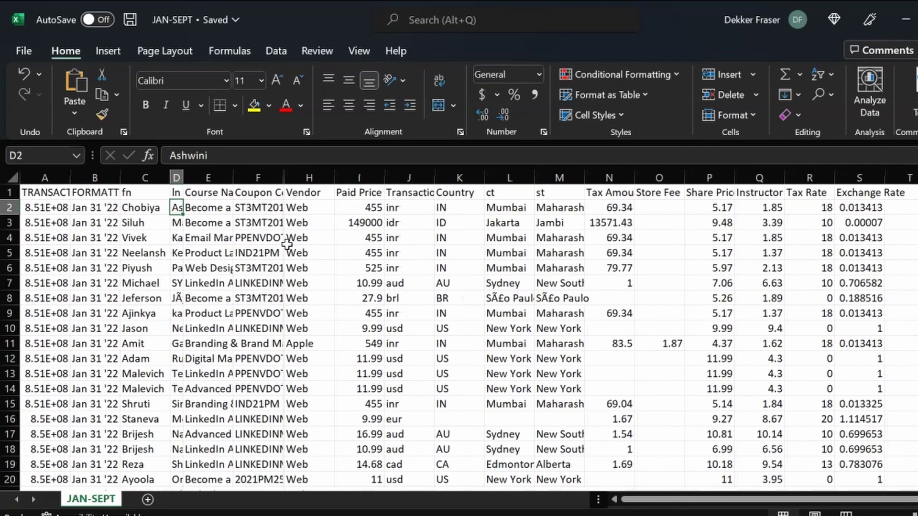
click(145, 195)
drag(150, 195, 174, 190)
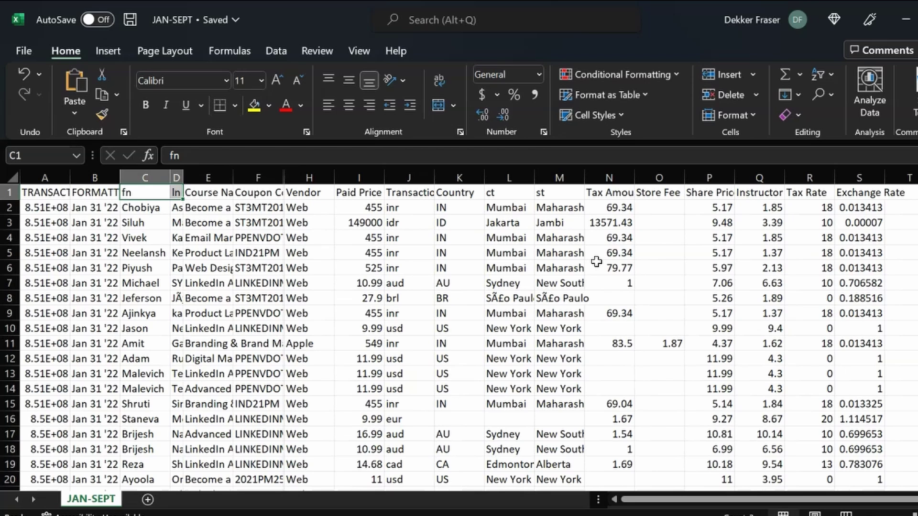
click(135, 195)
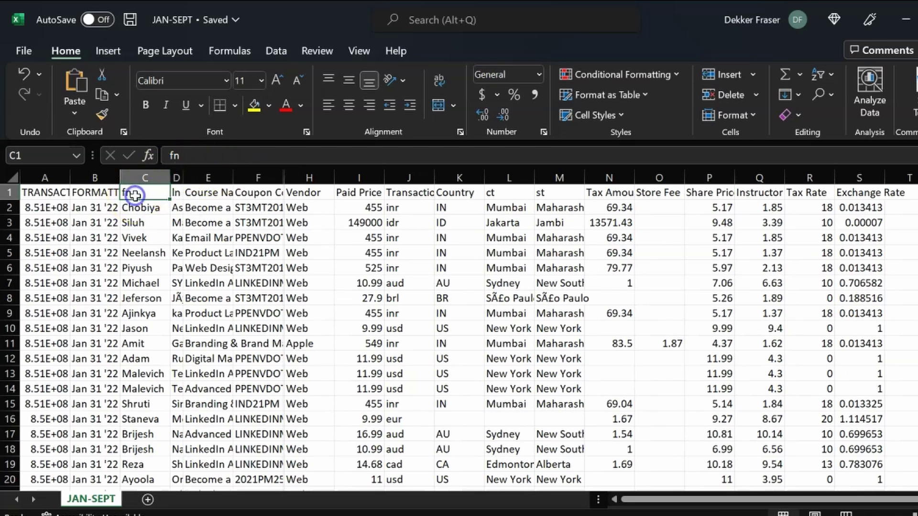
click(176, 192)
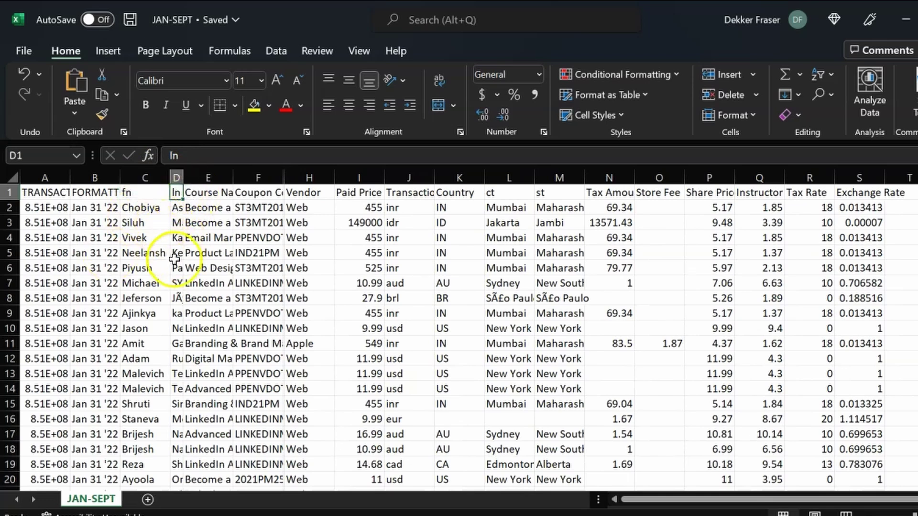
- Inspect the Country, ct and st columns, widening column M to show full state names
scroll(434, 278, right, 3)
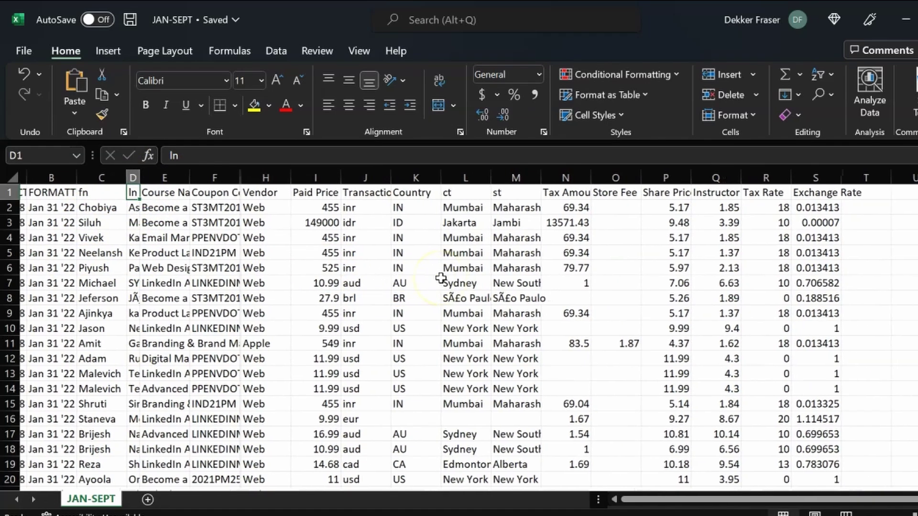
click(312, 194)
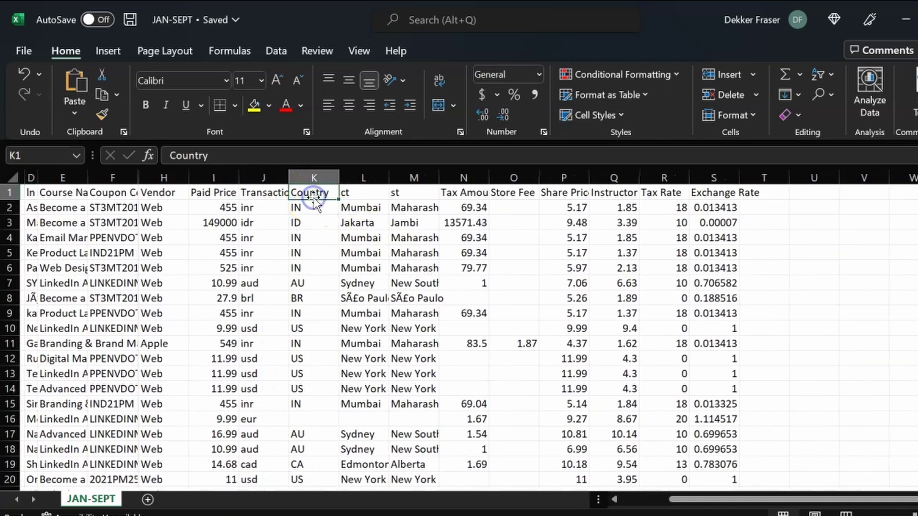
click(301, 211)
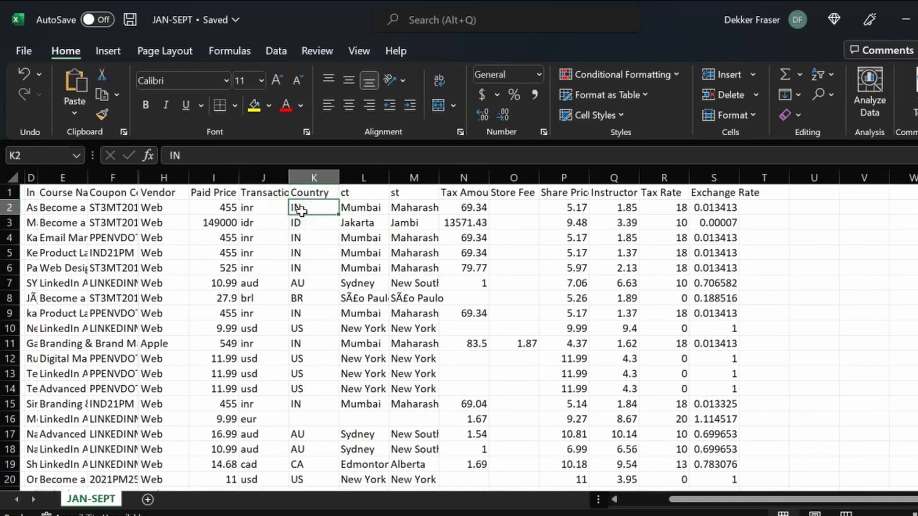
scroll(301, 210, right, 1)
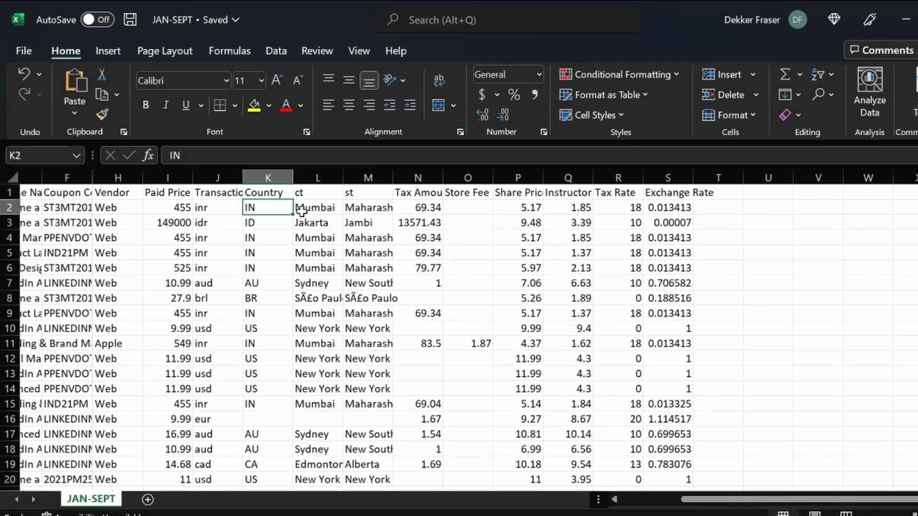
click(314, 192)
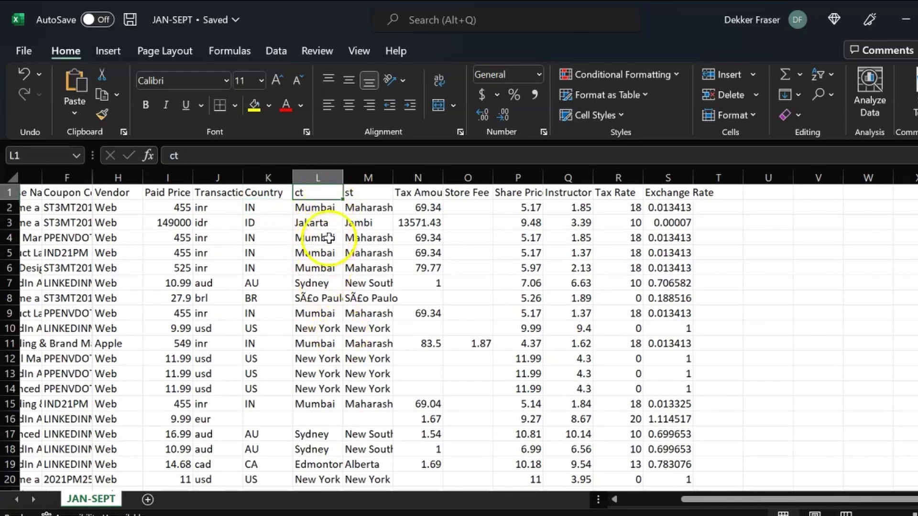
click(365, 195)
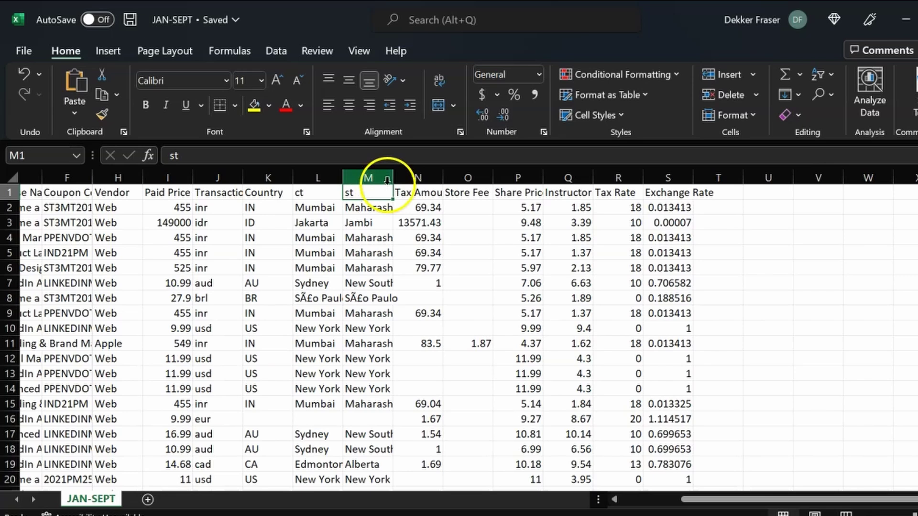
mouse_move(393, 178)
mouse_down()
mouse_move(404, 179)
mouse_move(390, 178)
mouse_up()
click(313, 211)
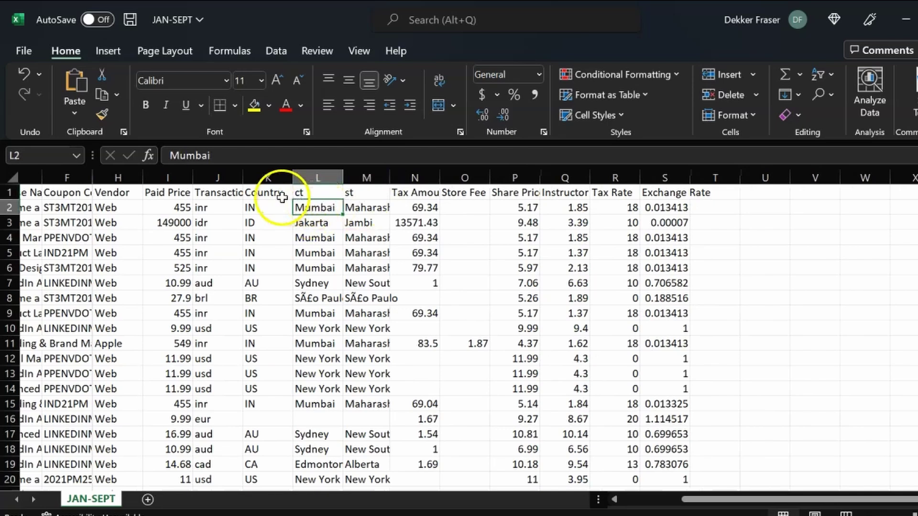
- Widen the Tax Amount column and check a sample 69.34 tax value
drag(277, 189, 355, 206)
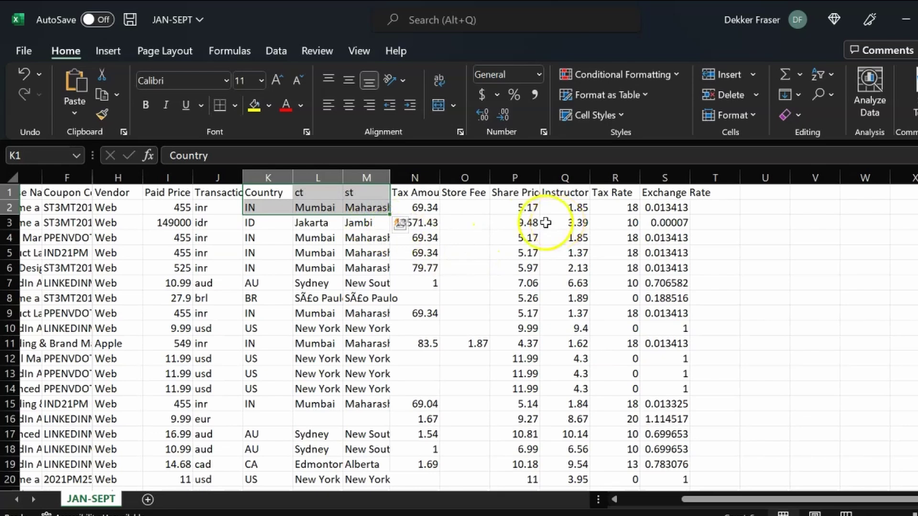
drag(440, 182, 459, 182)
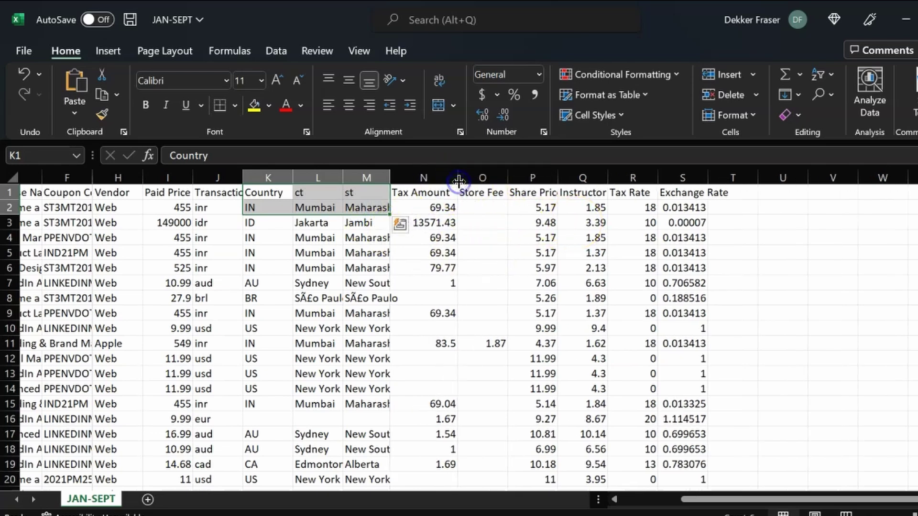
click(439, 208)
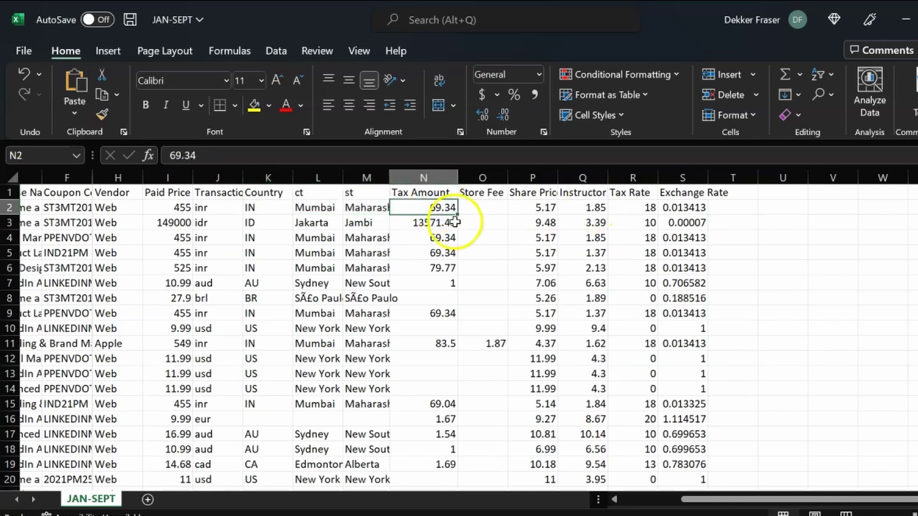
scroll(622, 240, left, 3)
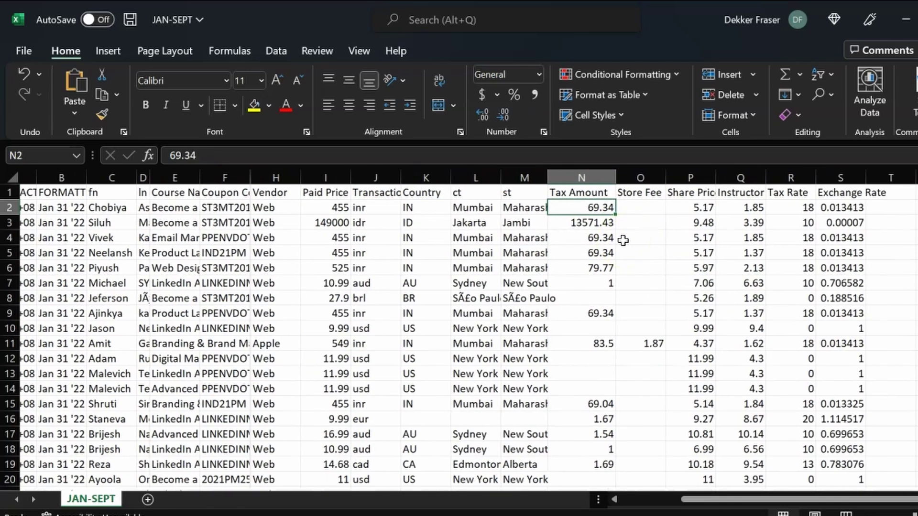
scroll(623, 241, left, 2)
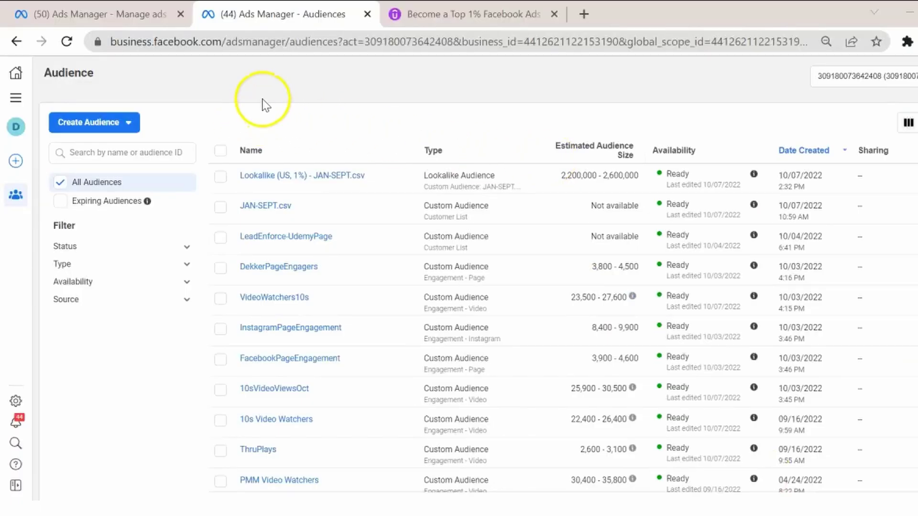
click(18, 99)
click(17, 98)
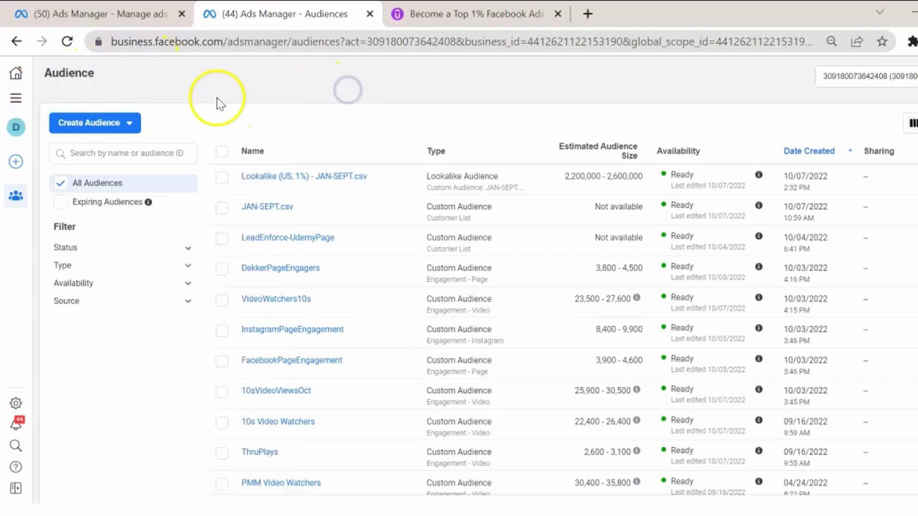
click(129, 123)
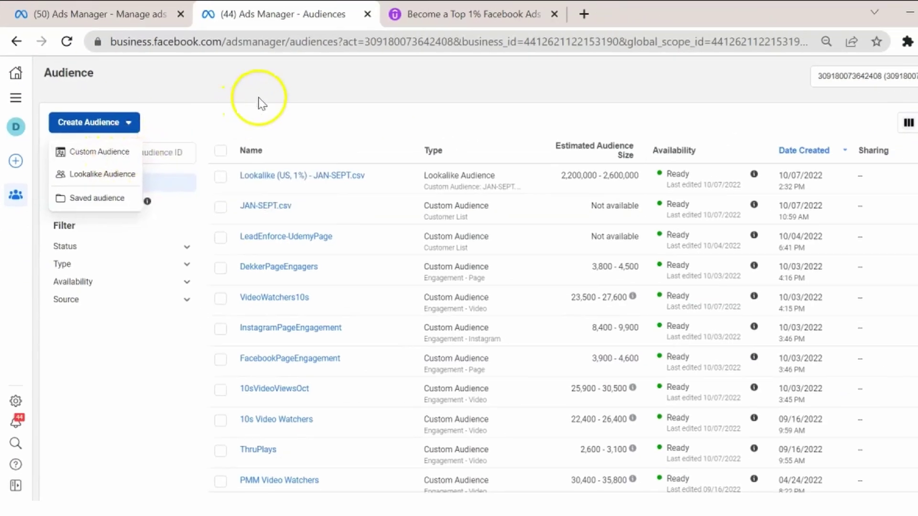
click(262, 95)
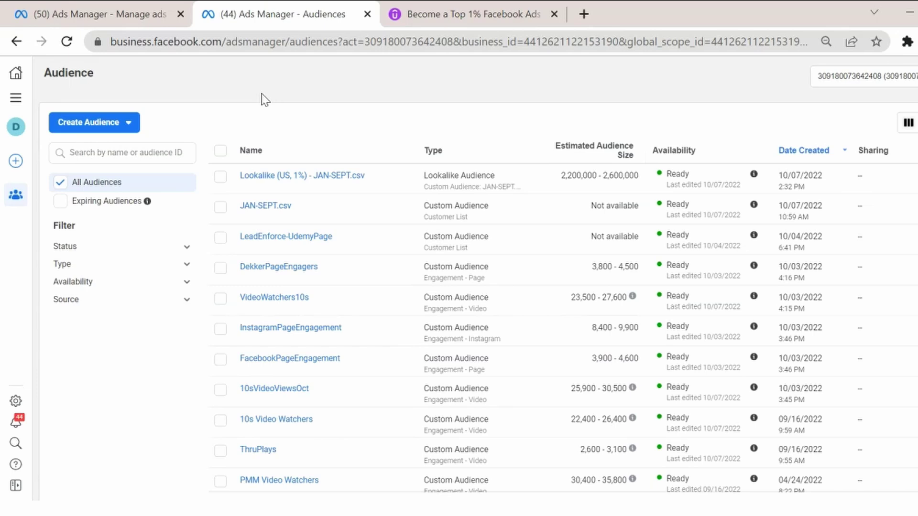
- Scroll through the LeadEnforce ad set's settings in the editor
click(80, 456)
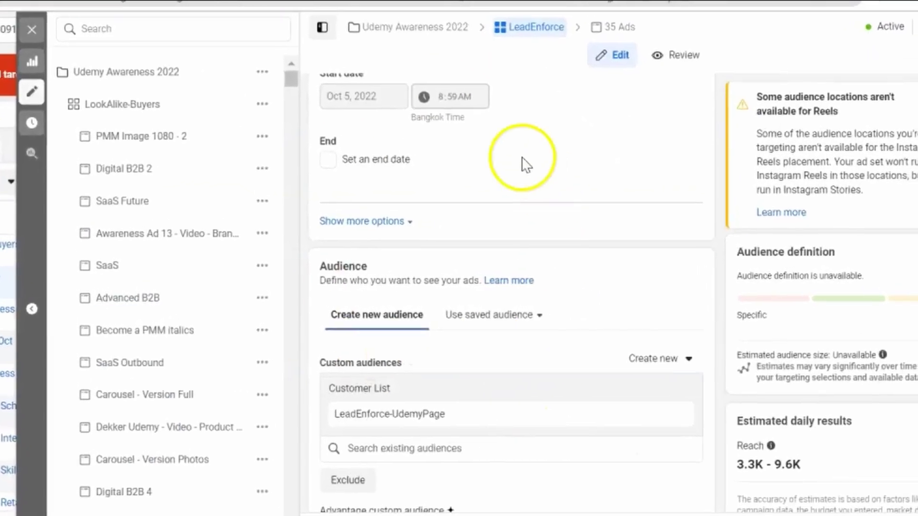
scroll(593, 265, down, 3)
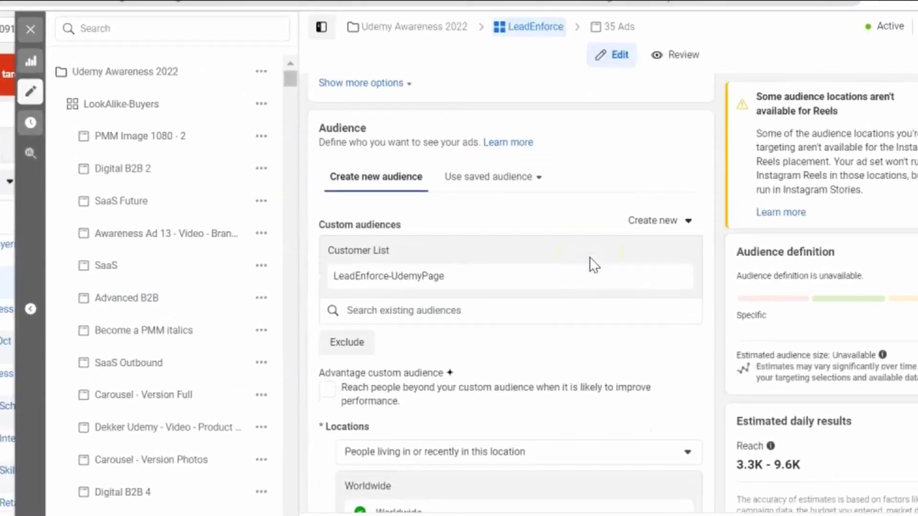
scroll(593, 265, up, 6)
scroll(589, 257, up, 4)
scroll(590, 257, down, 6)
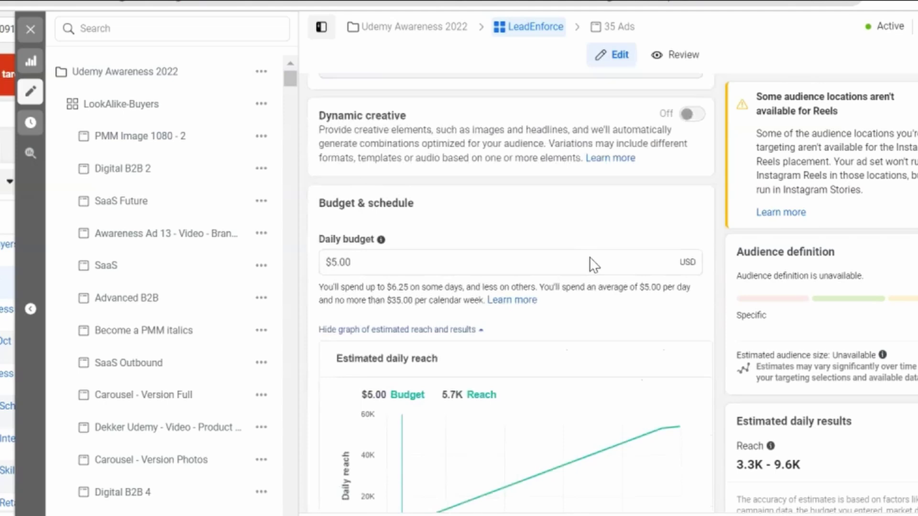
scroll(517, 294, down, 7)
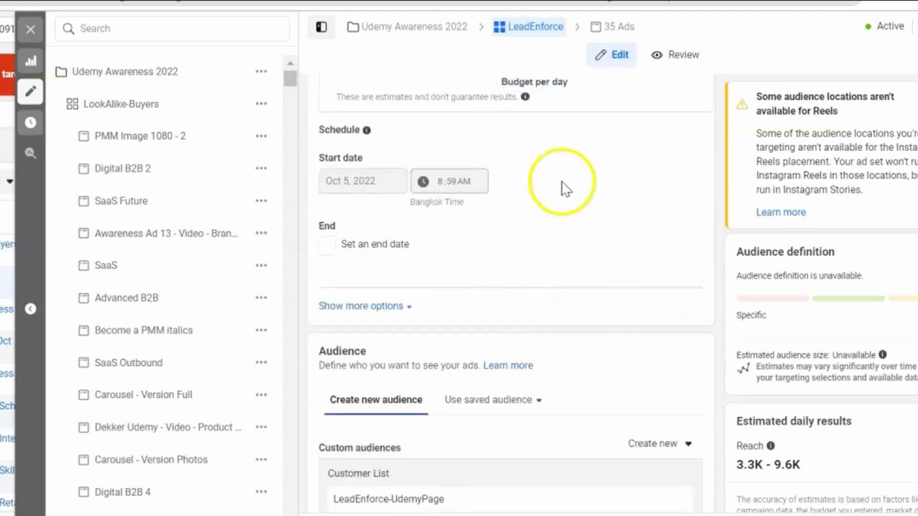
scroll(562, 187, up, 7)
- Go to the ad set's customer list audience and choose to create a new custom audience
click(505, 147)
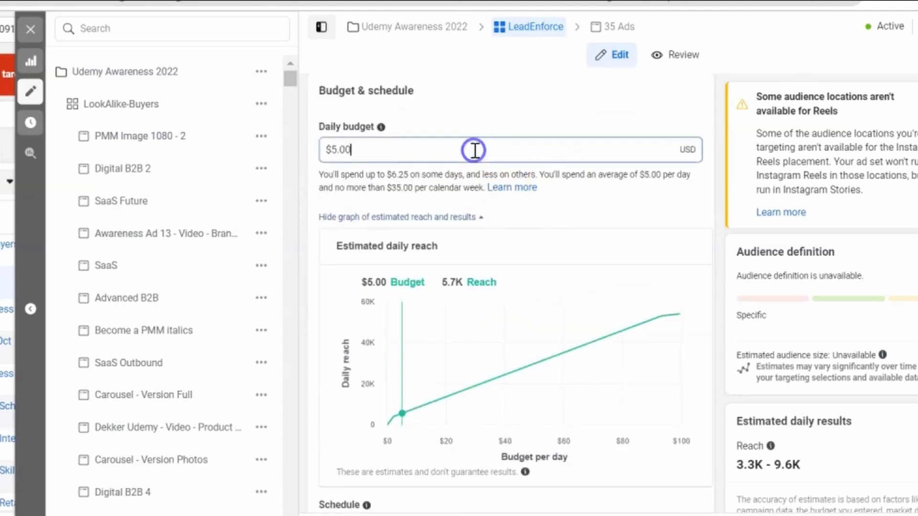
scroll(523, 127, down, 8)
scroll(522, 127, down, 4)
click(458, 208)
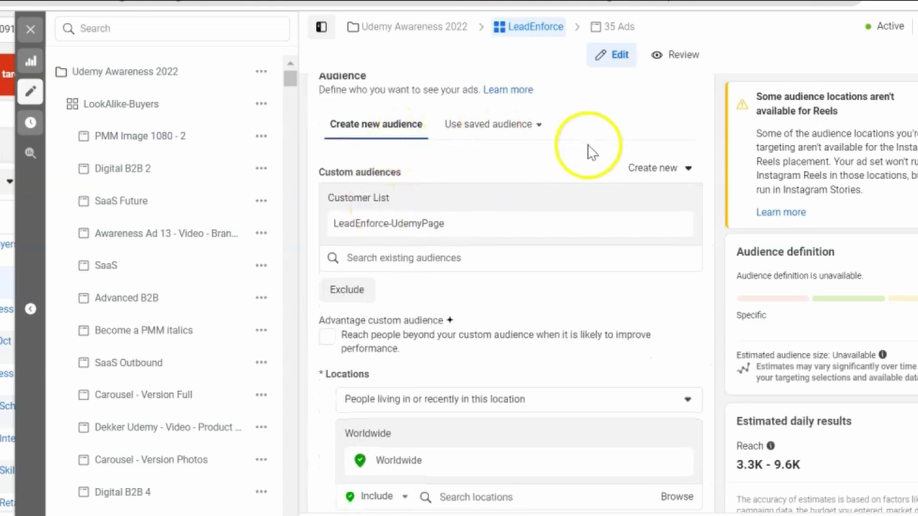
click(652, 168)
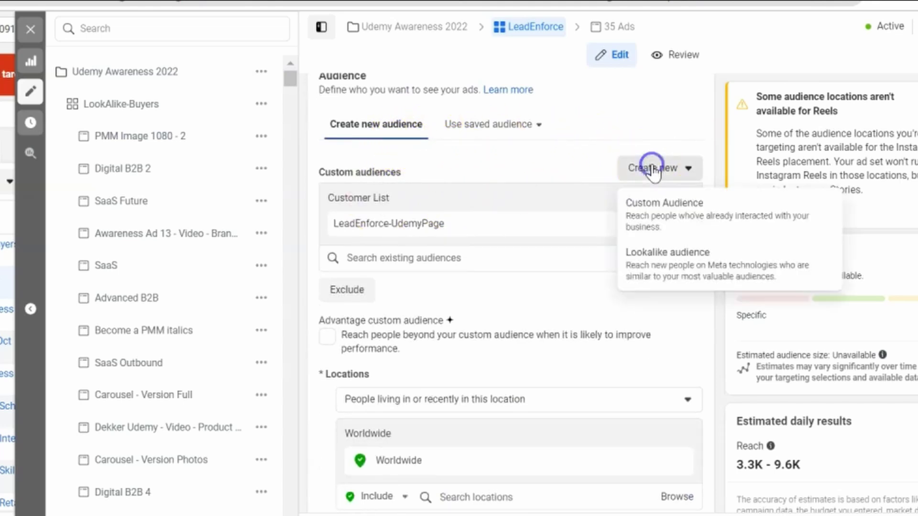
click(668, 221)
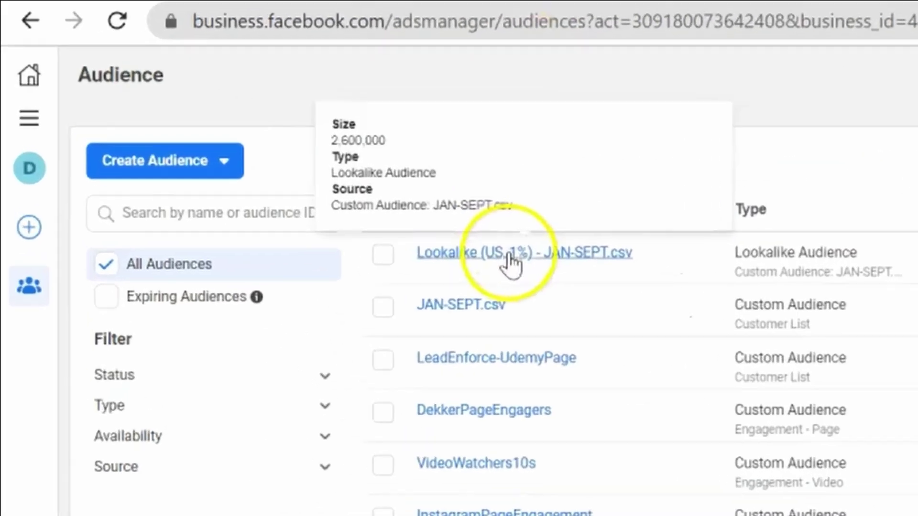
- Create a Custom Audience with Customer list as the source and continue to Prepare list
click(206, 165)
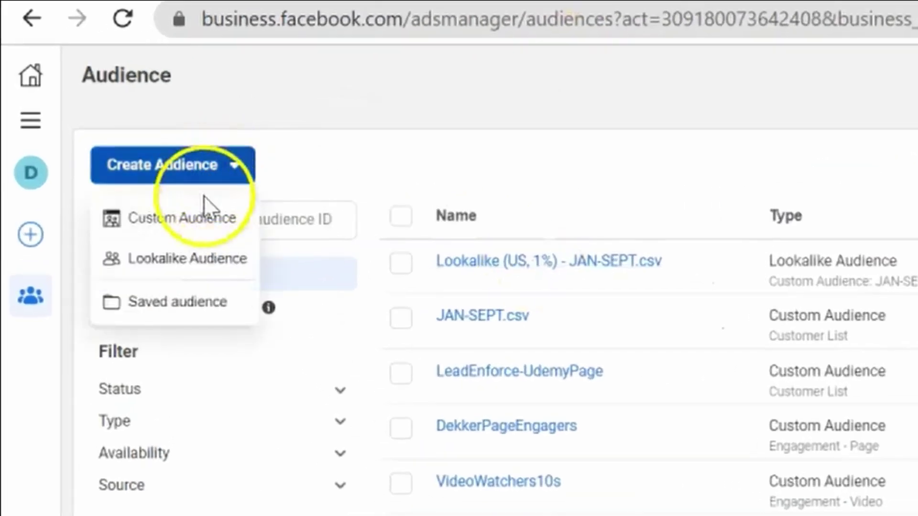
click(202, 223)
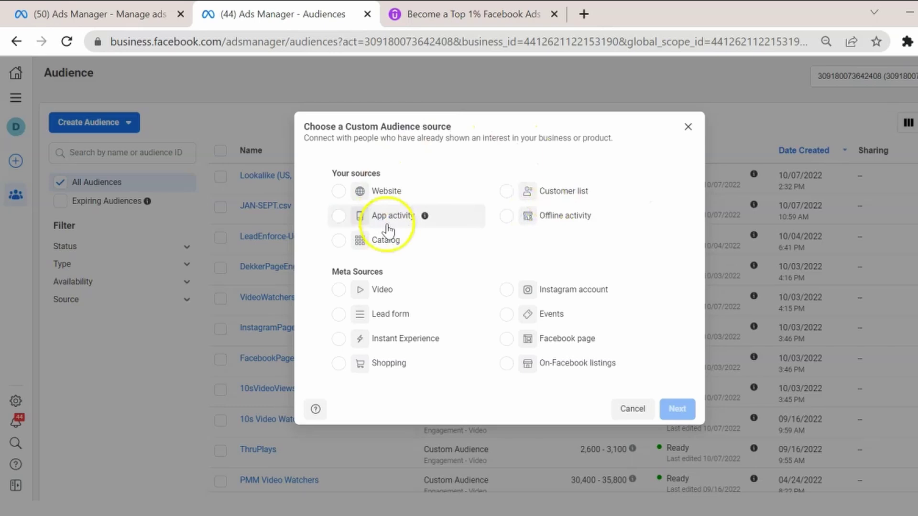
click(568, 200)
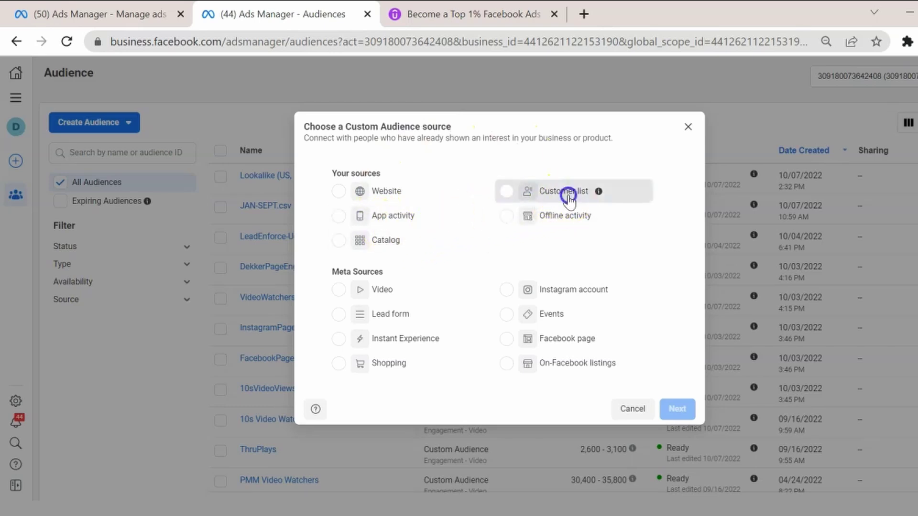
click(676, 409)
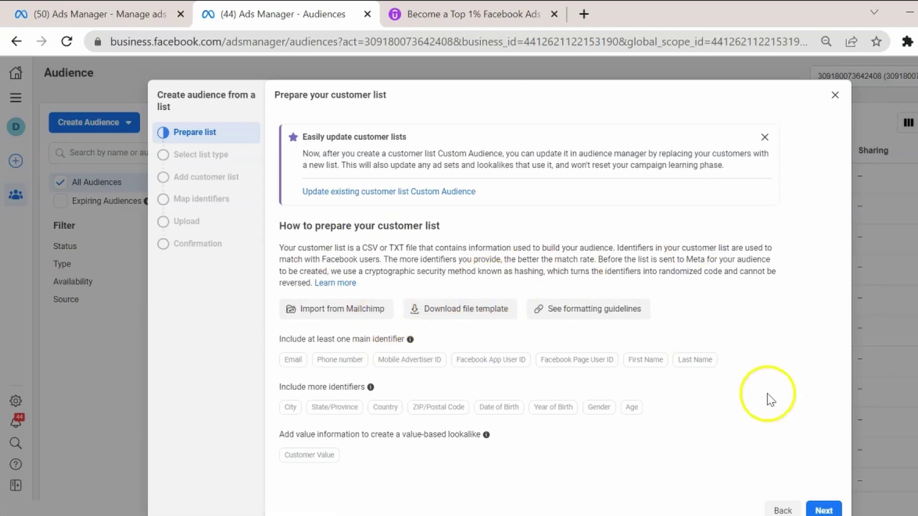
- Answer No to the customer value question and upload JAN-SEPT.csv from Downloads
click(821, 509)
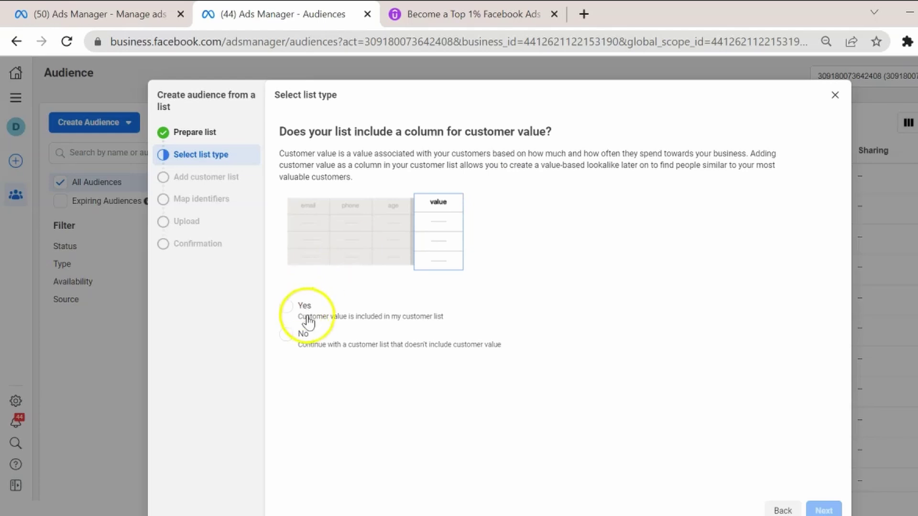
click(306, 335)
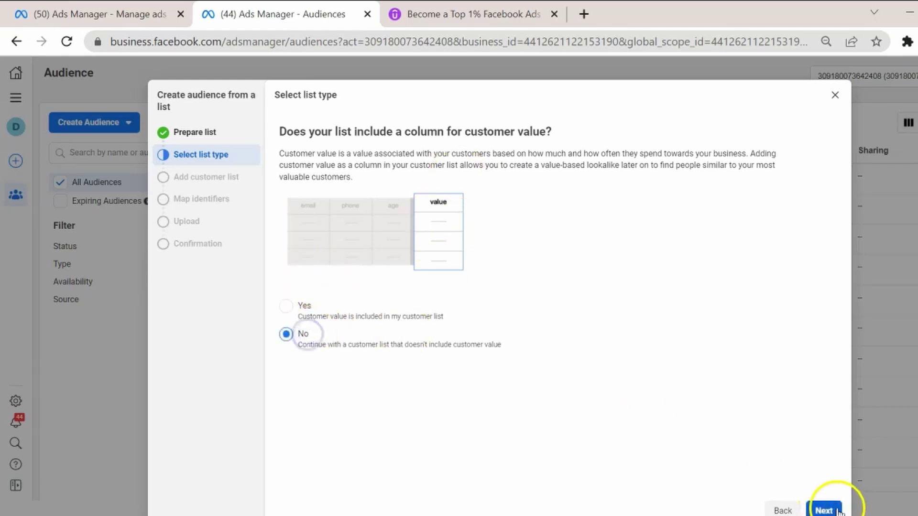
click(823, 509)
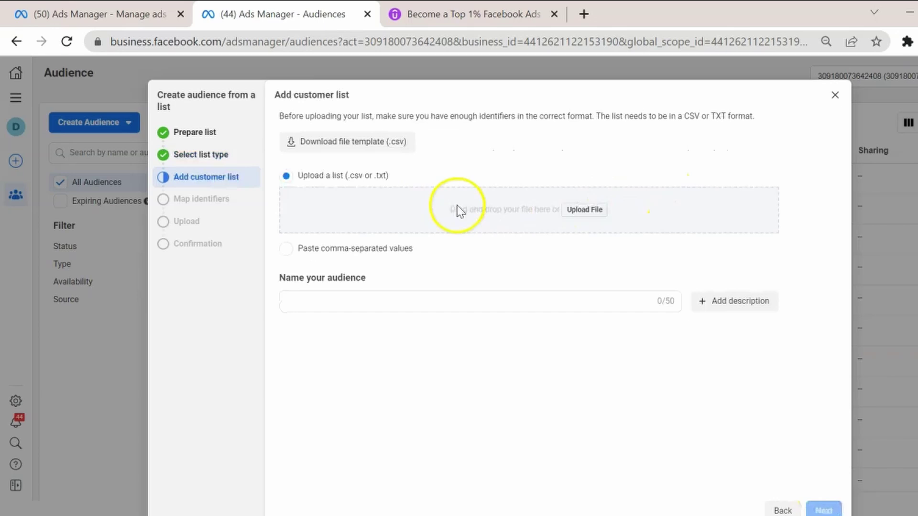
click(591, 210)
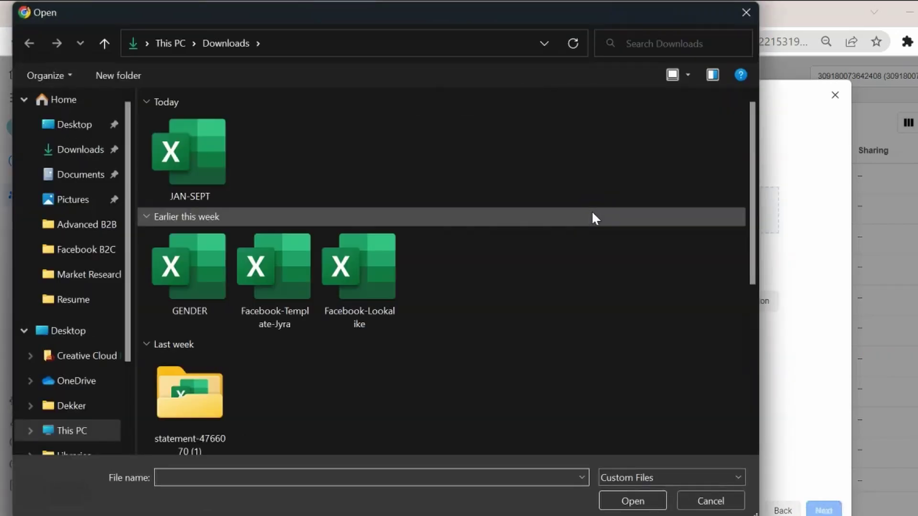
double_click(208, 130)
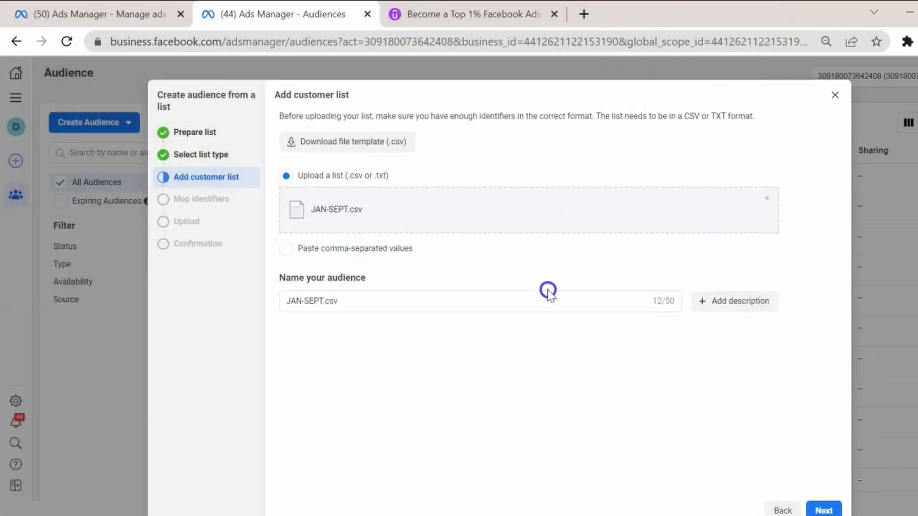
- Set the TRANSACTION ID column to Do Not Upload on the Map identifiers step
click(807, 503)
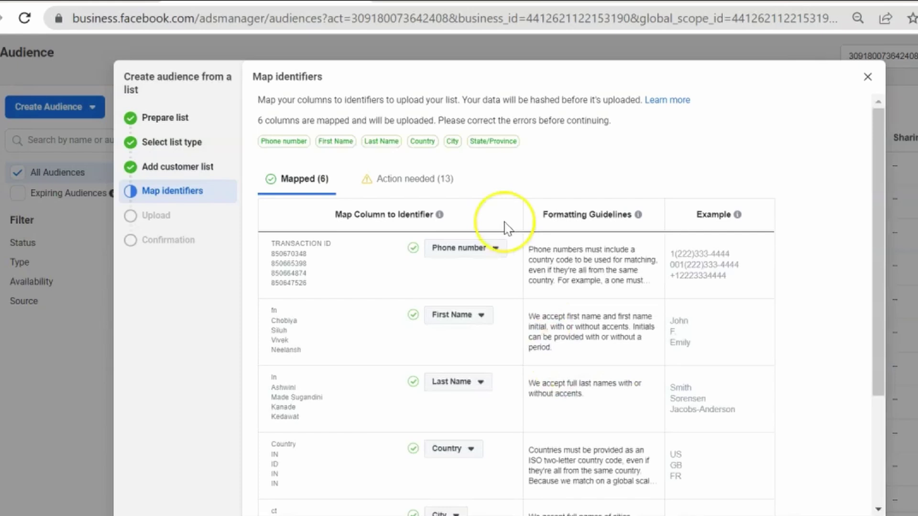
scroll(510, 210, down, 1)
scroll(508, 213, up, 1)
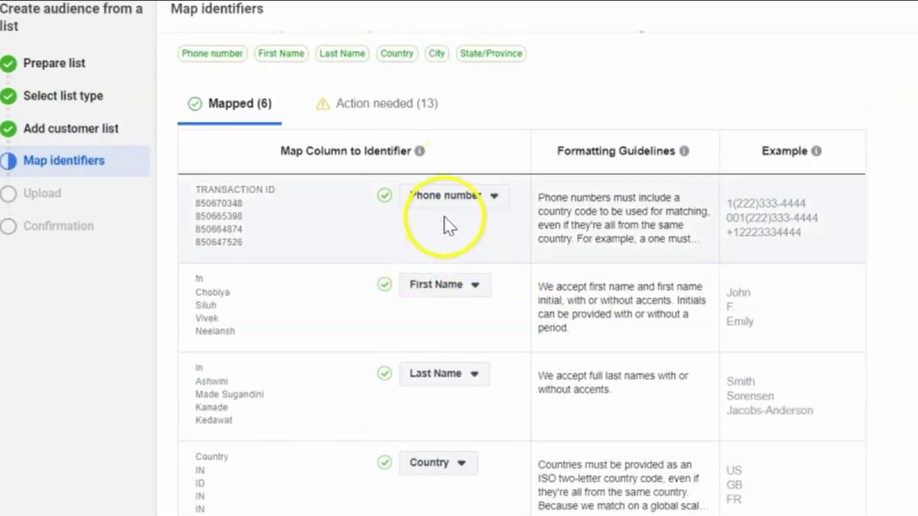
click(462, 195)
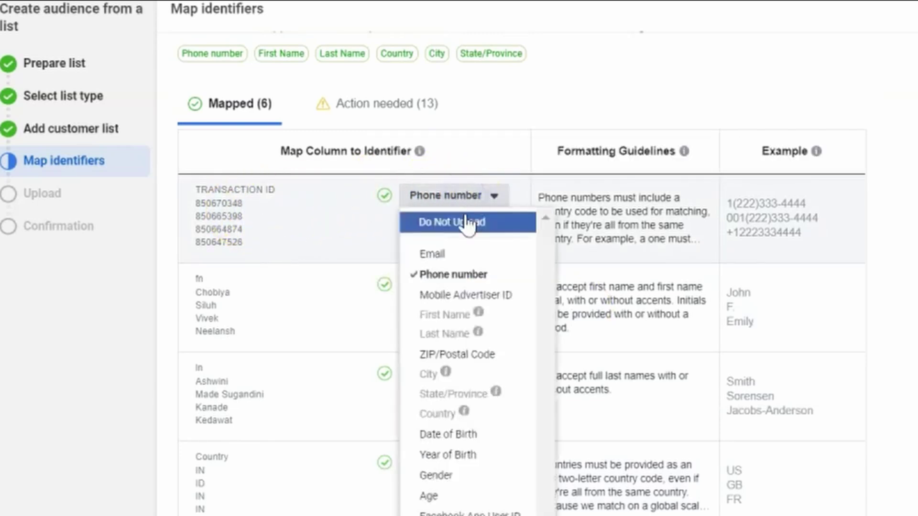
click(467, 223)
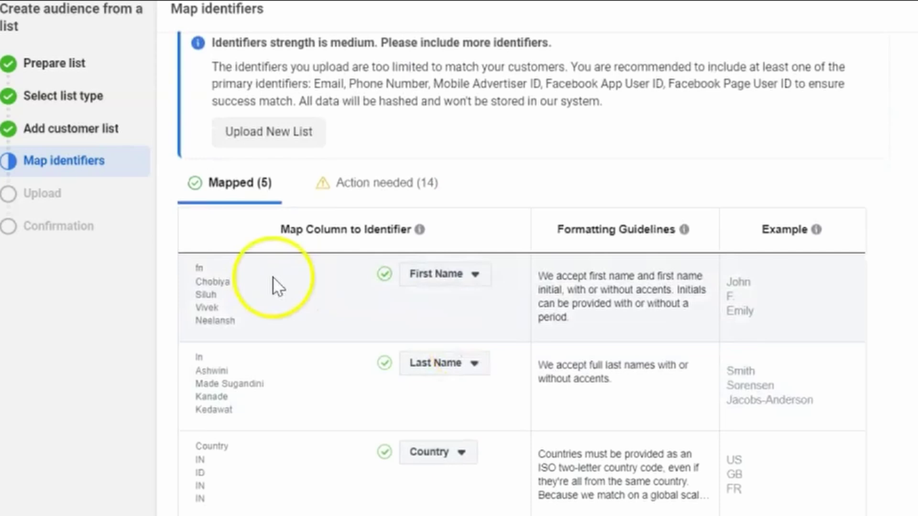
scroll(468, 389, down, 2)
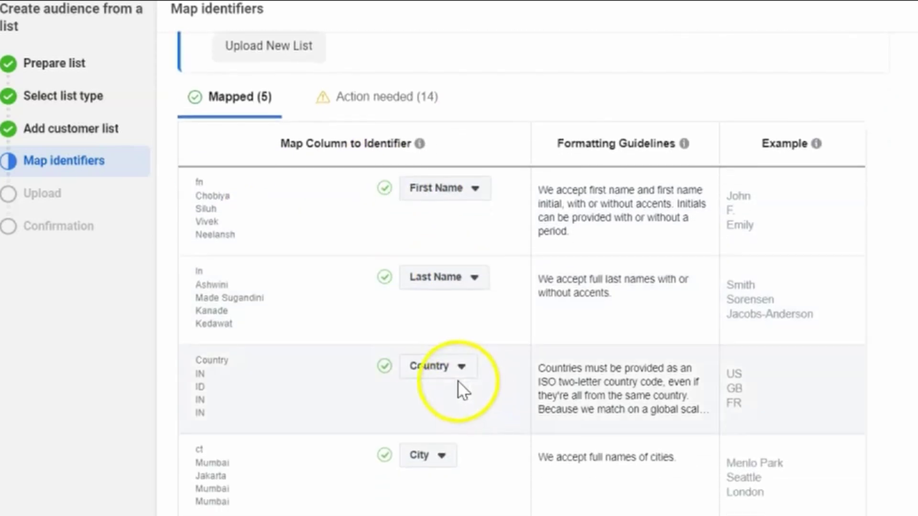
scroll(456, 382, down, 2)
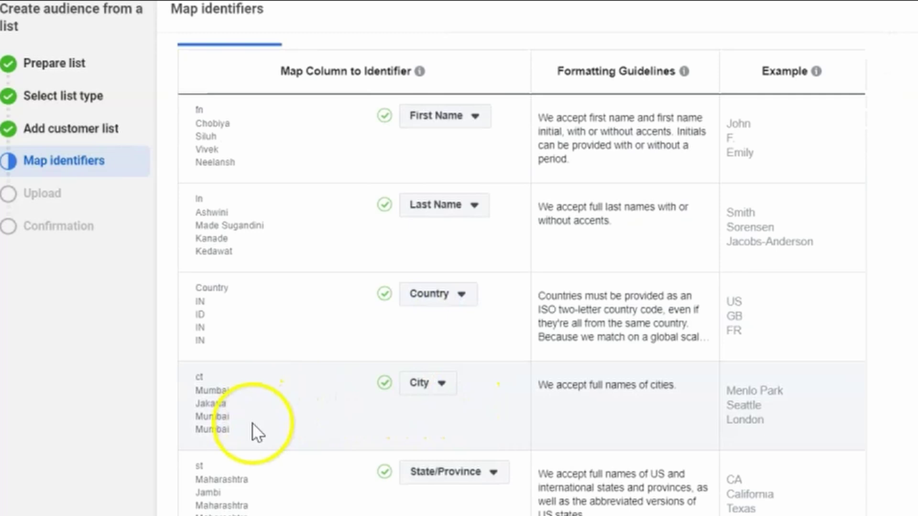
scroll(522, 414, up, 6)
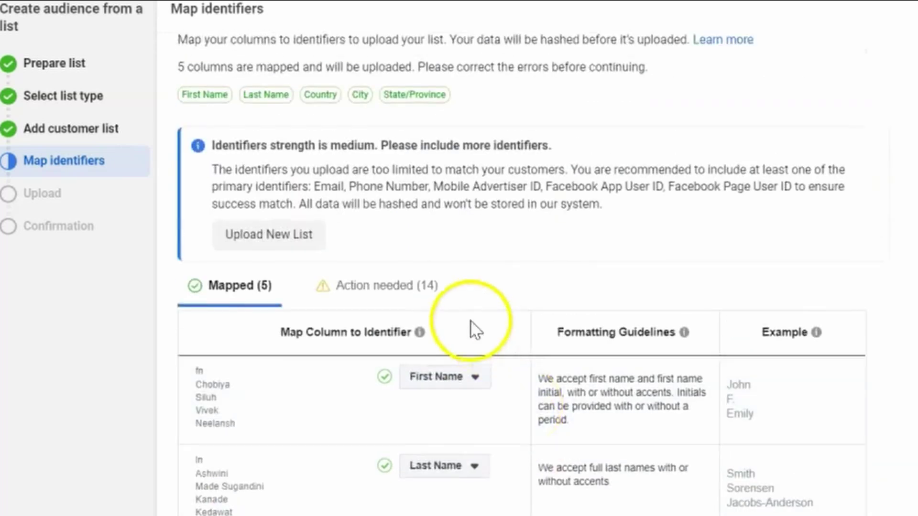
scroll(375, 290, down, 1)
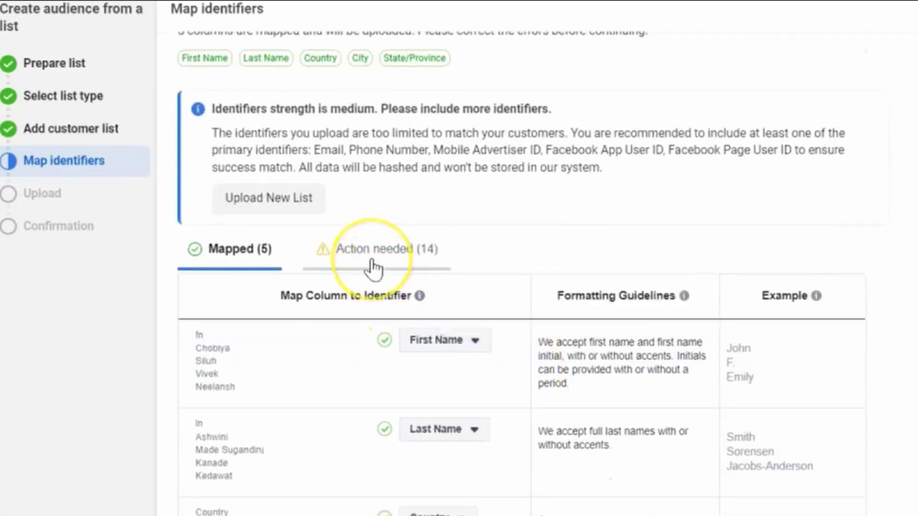
- Inspect Transaction Currency's identifier options without changing it, then compare with the Mapped list
click(372, 261)
scroll(371, 467, down, 5)
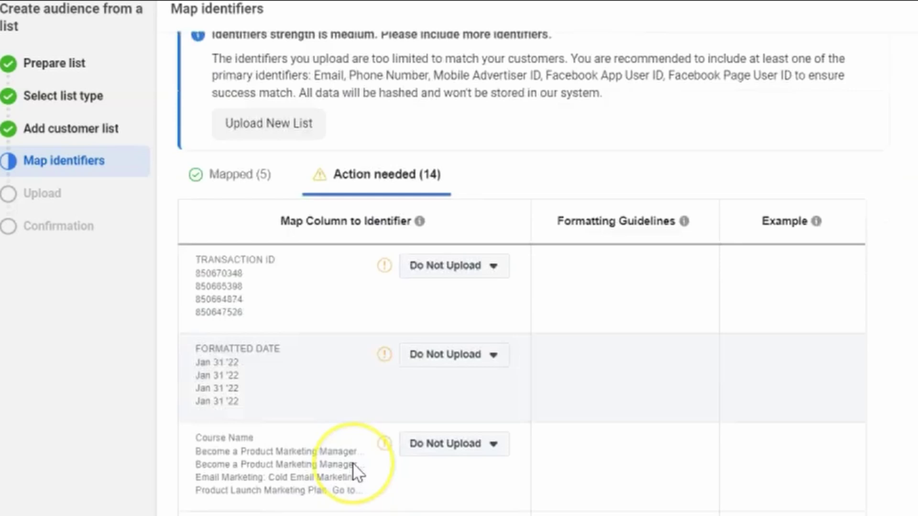
scroll(565, 393, down, 12)
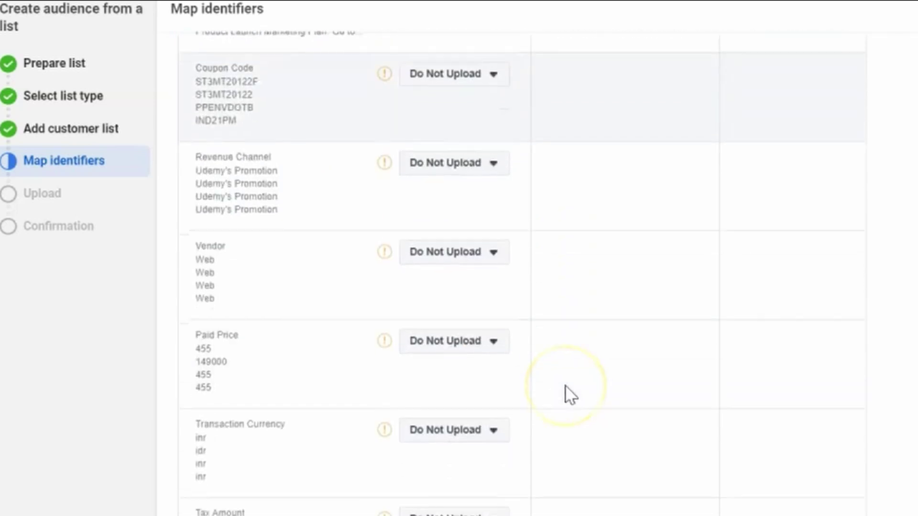
click(470, 178)
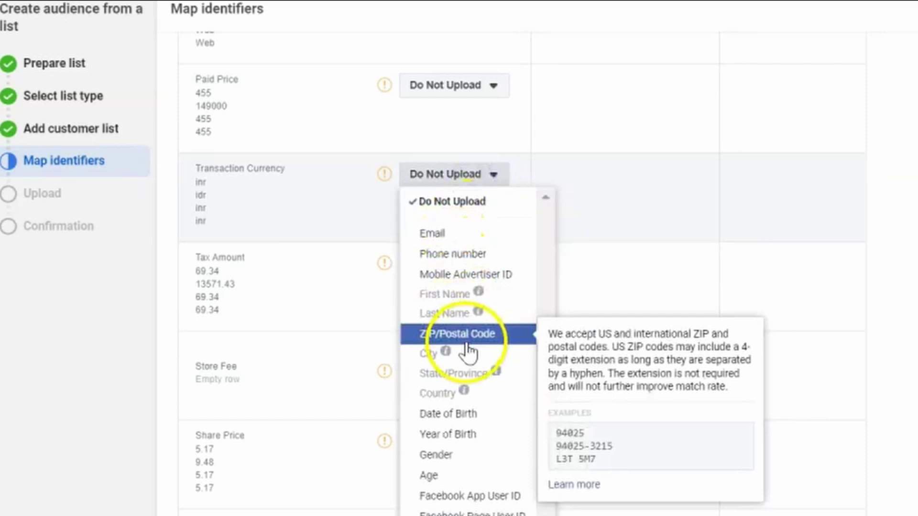
click(909, 158)
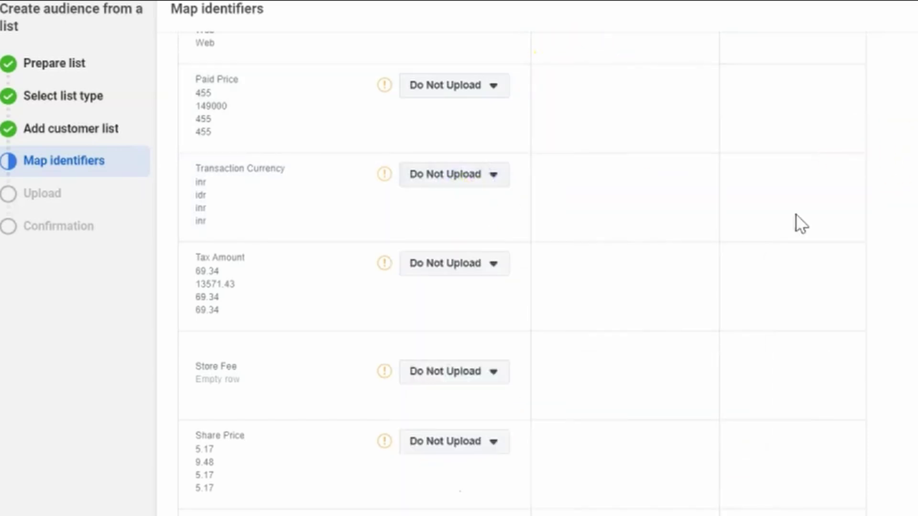
scroll(399, 349, down, 5)
scroll(693, 256, up, 15)
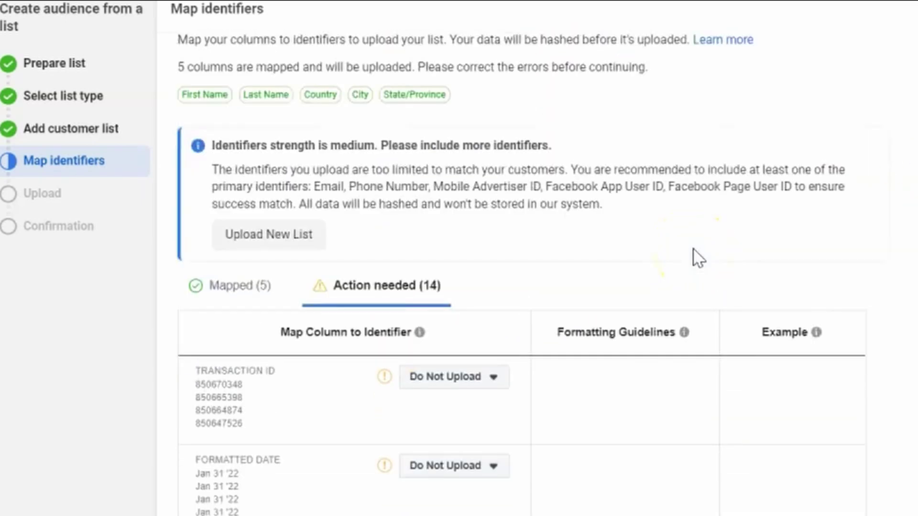
click(258, 286)
scroll(620, 315, down, 5)
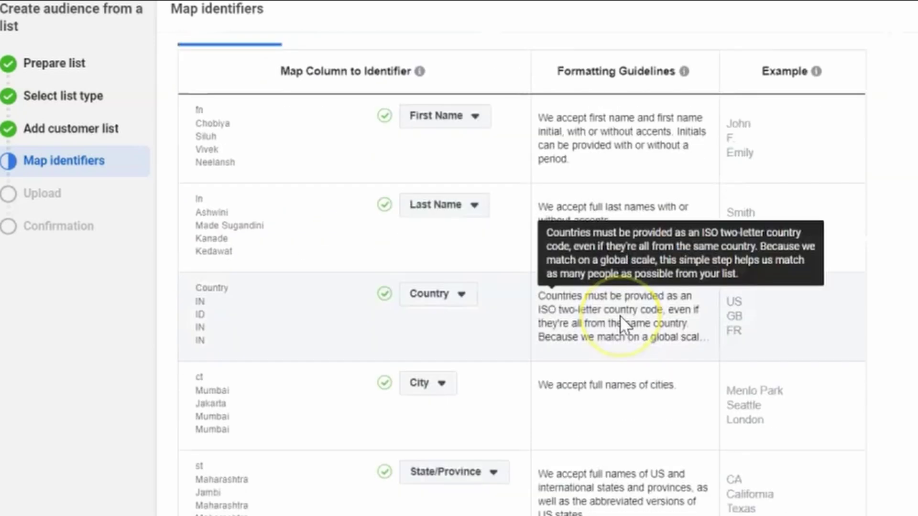
scroll(440, 268, up, 3)
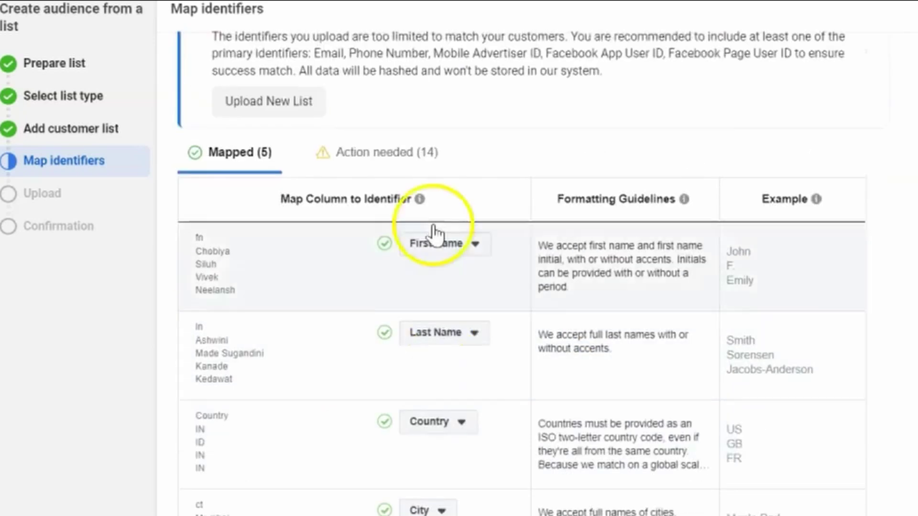
- Inspect the Store Fee identifier options, including Facebook Page User ID, leaving it not uploaded
click(370, 146)
scroll(378, 425, down, 10)
scroll(397, 406, down, 1)
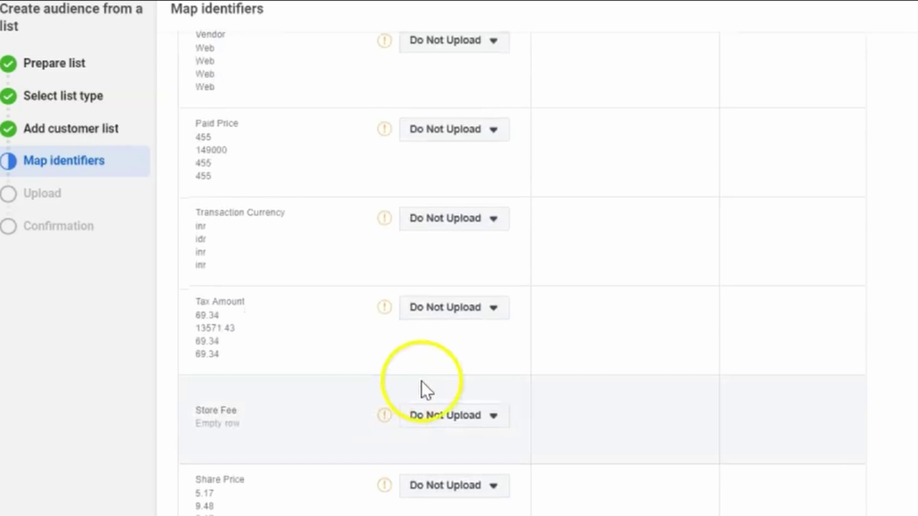
click(463, 420)
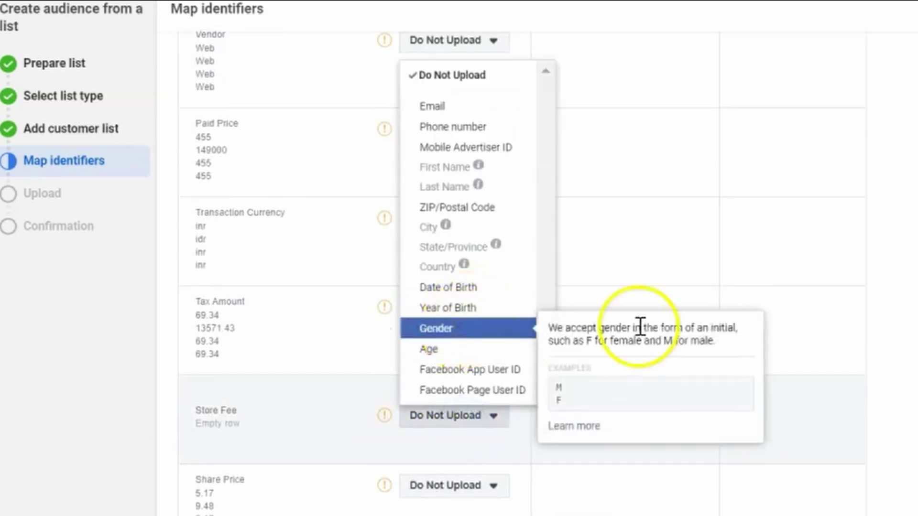
click(910, 298)
click(463, 421)
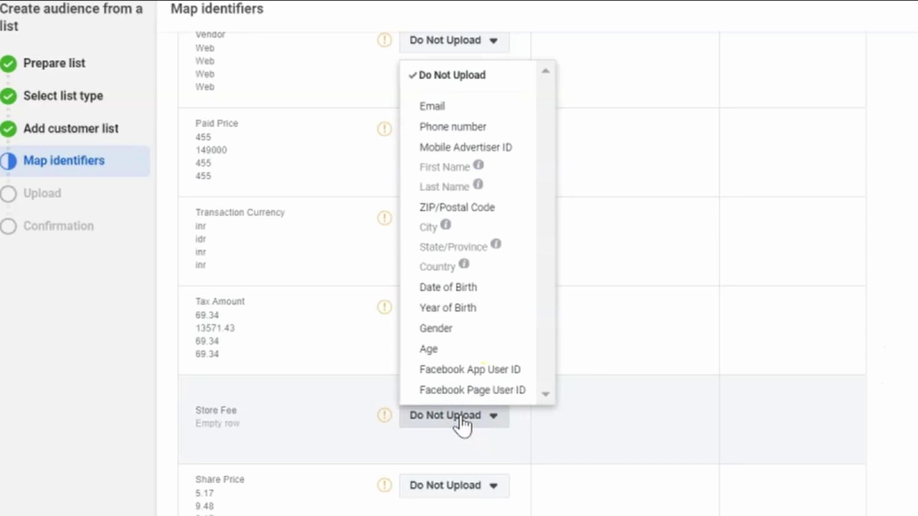
click(483, 395)
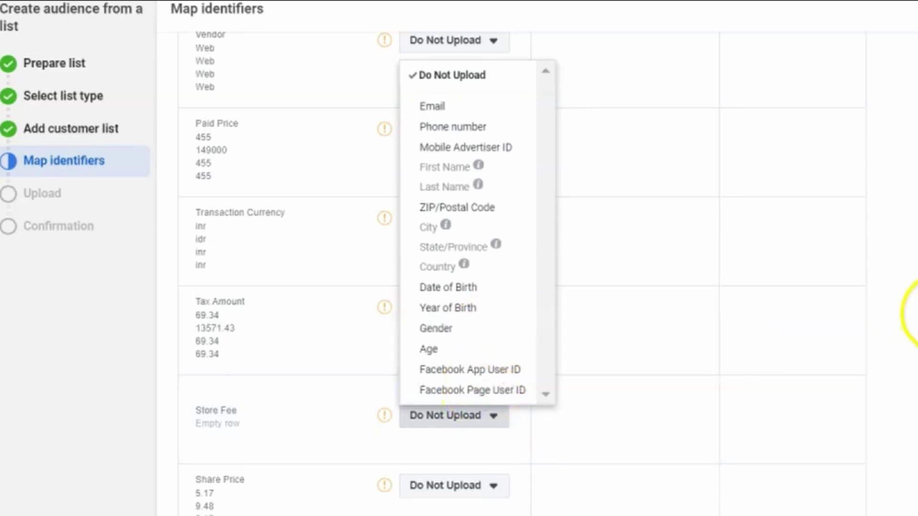
click(913, 311)
scroll(531, 322, down, 5)
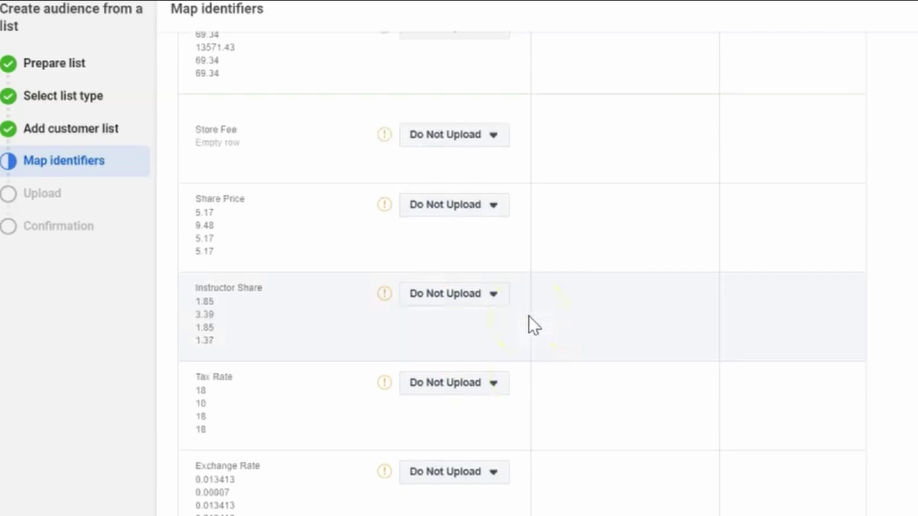
scroll(530, 321, up, 10)
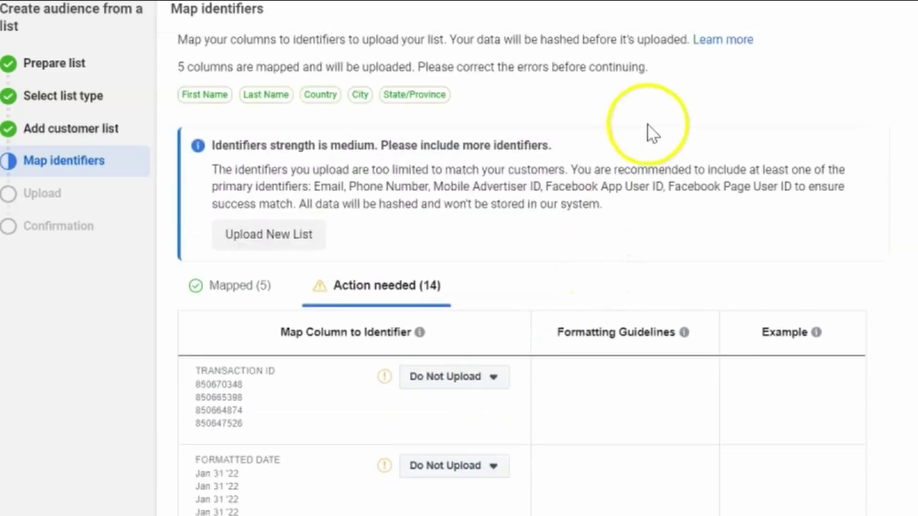
- Show the Mapped (5) list and highlight the First Name and Last Name identifier tags
double_click(215, 94)
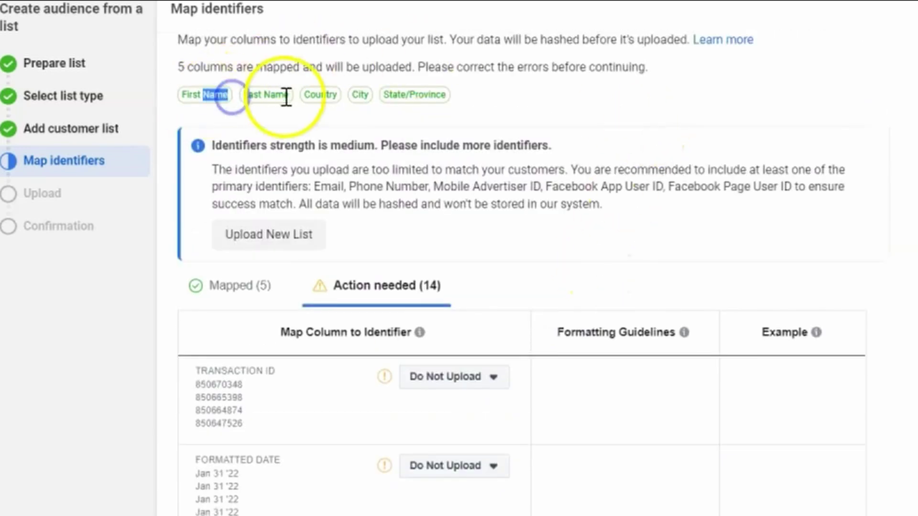
click(231, 286)
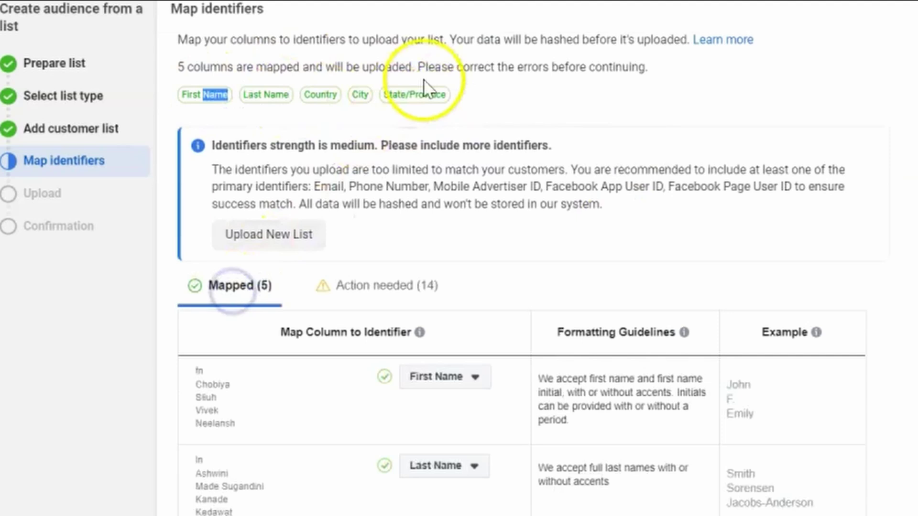
drag(440, 91, 197, 96)
click(516, 100)
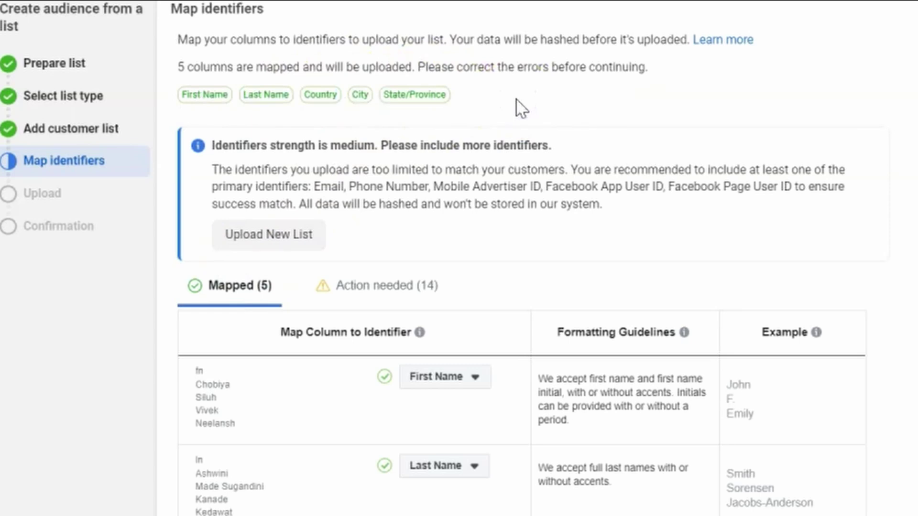
- Start Import & Upload of the mapped JAN-SEPT.csv customer list
click(637, 106)
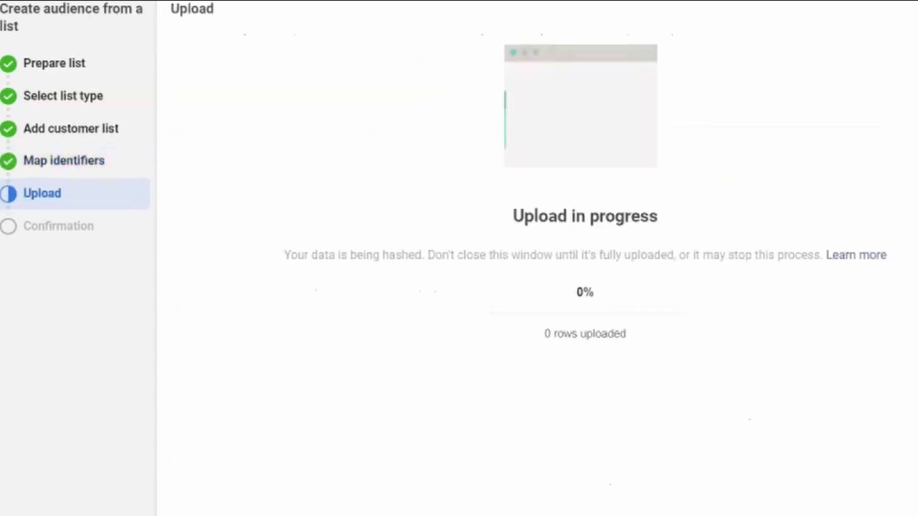
click(630, 244)
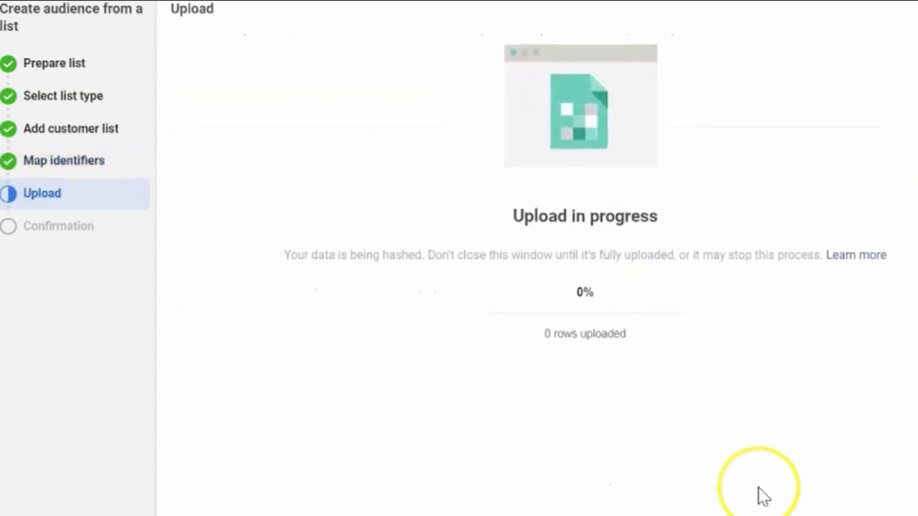